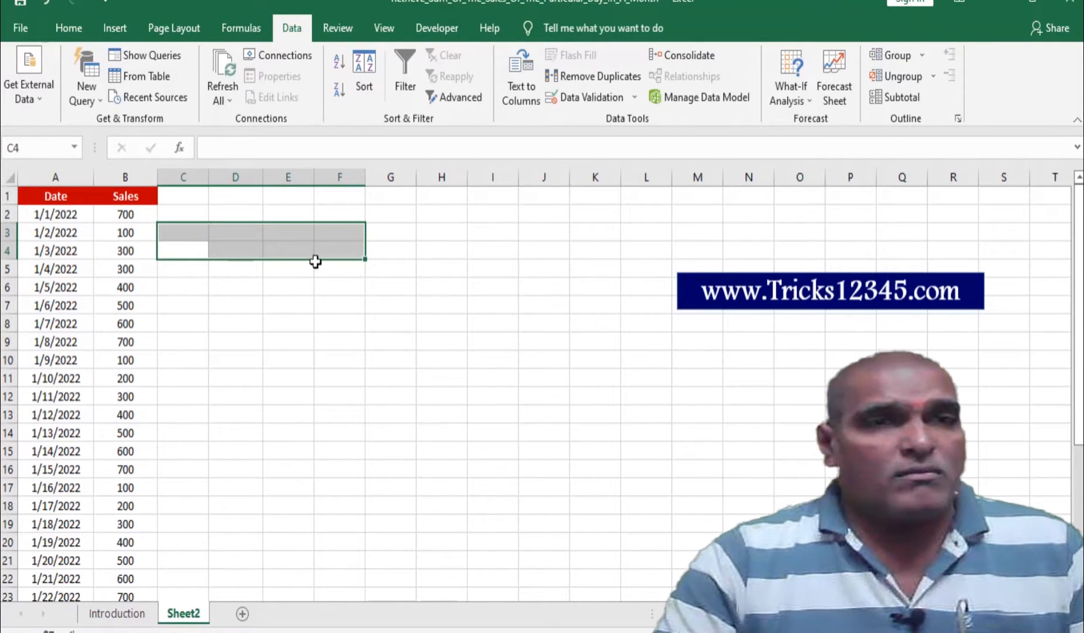
Add a "Weekday" header in C1, reusing the formatting of the Sales header
{"action": "left_click", "coordinate": [189, 220]}
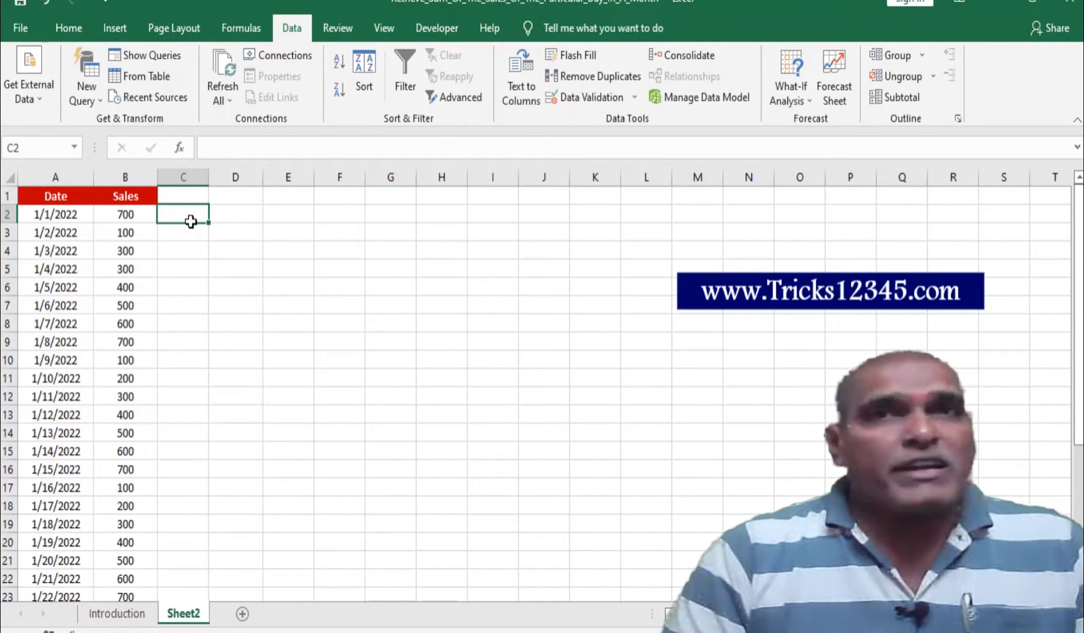
{"action": "key", "text": "Up"}
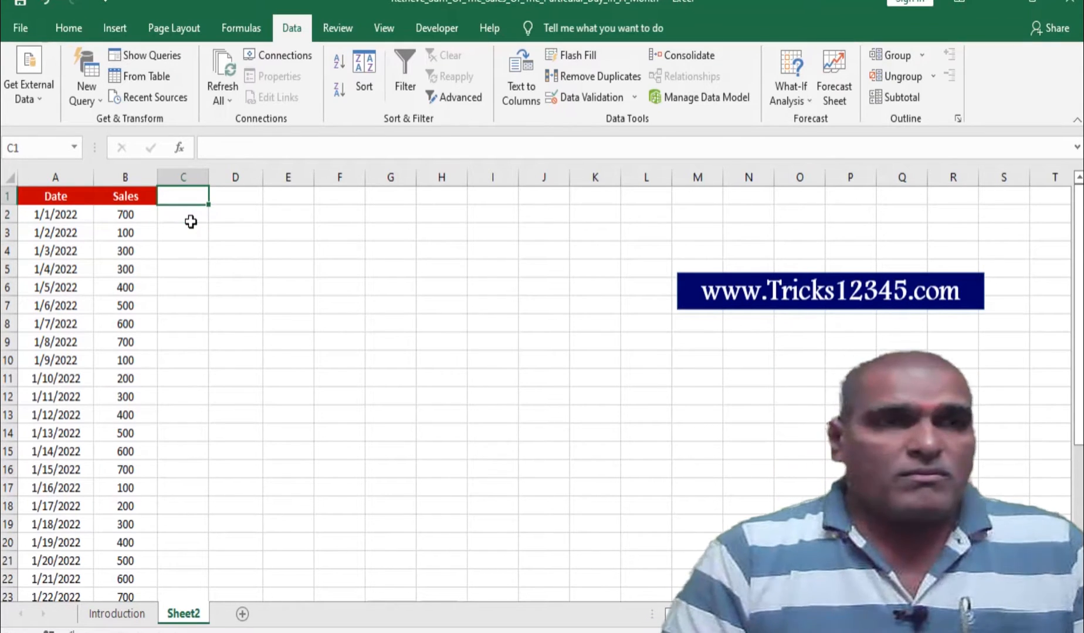
{"action": "key", "text": "Left"}
{"action": "key", "text": "ctrl+c"}
{"action": "key", "text": "Right"}
{"action": "key", "text": "ctrl+v"}
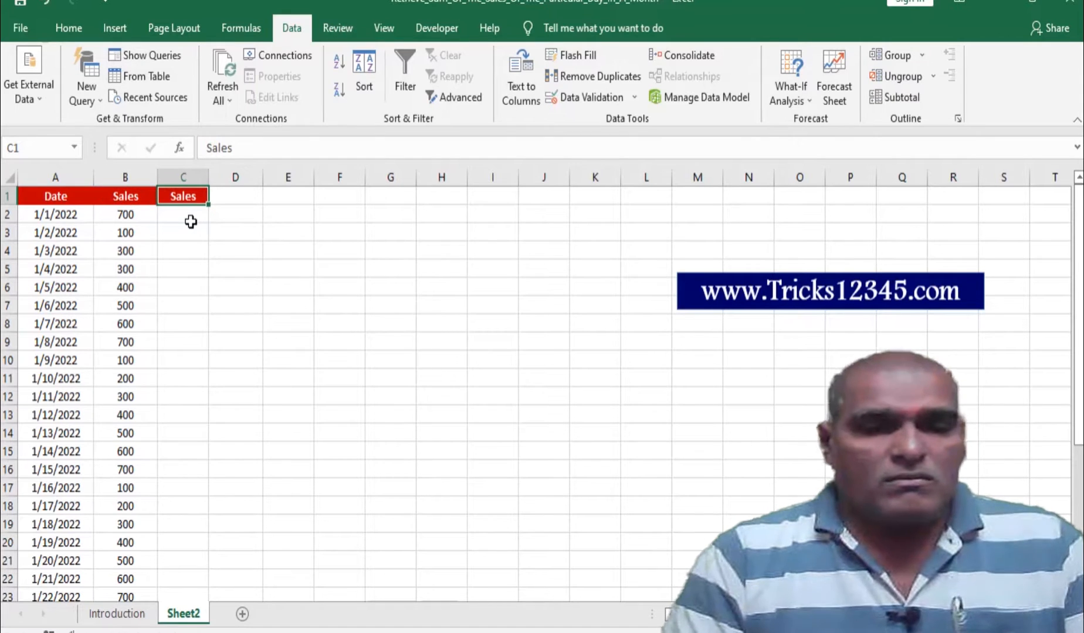
{"action": "type", "text": "Weekday"}
{"action": "key", "text": "Return"}
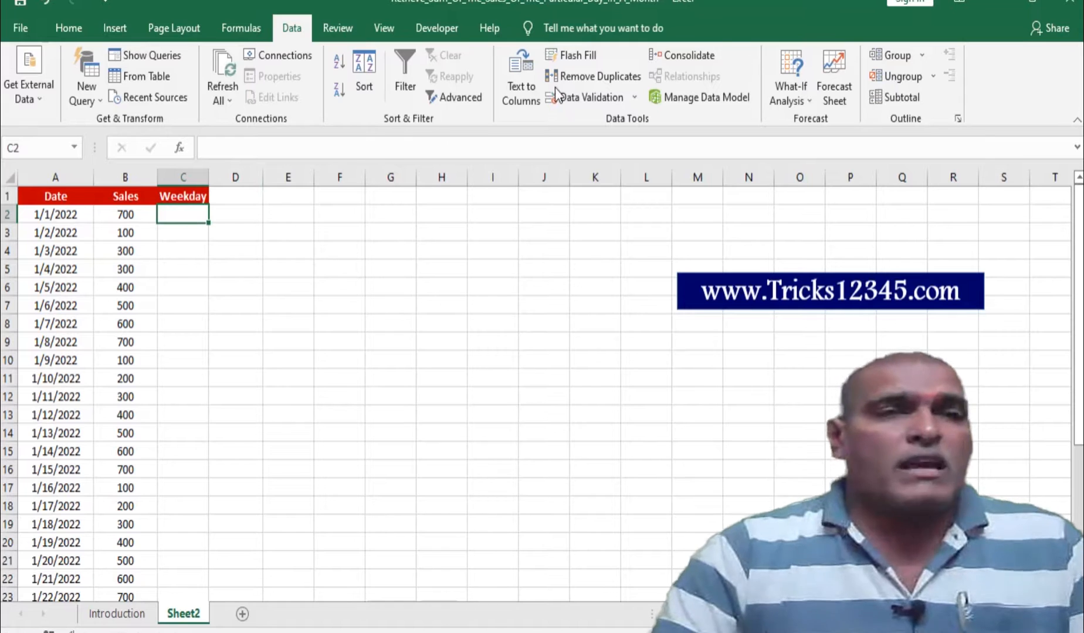
Enter a WEEKDAY formula in C2 with A2 as the serial number and 1 as the return type
{"action": "type", "text": "="}
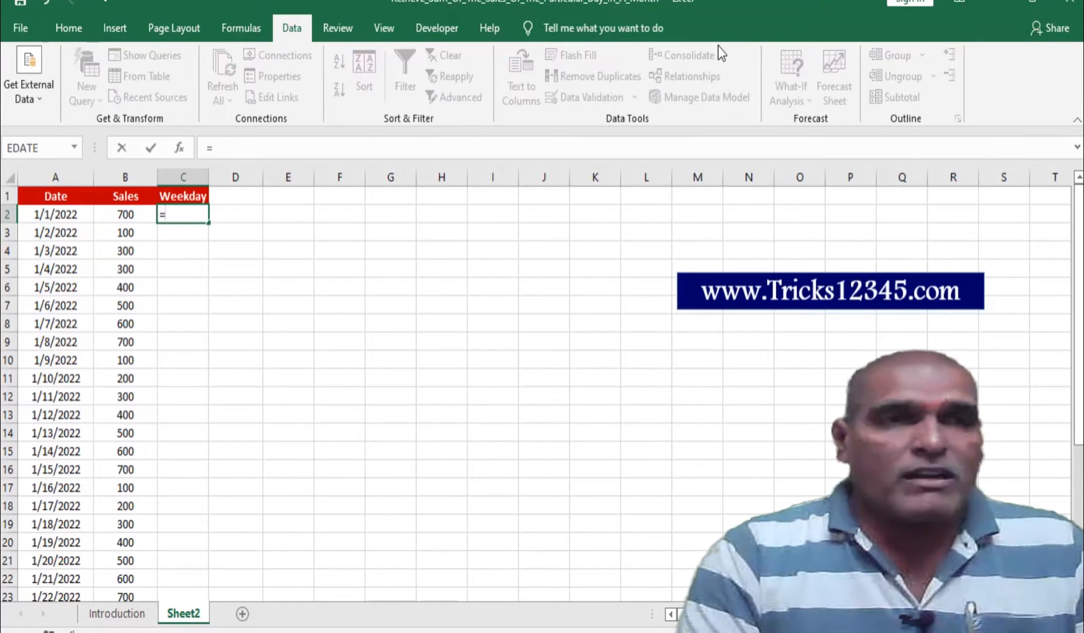
{"action": "type", "text": "weeek"}
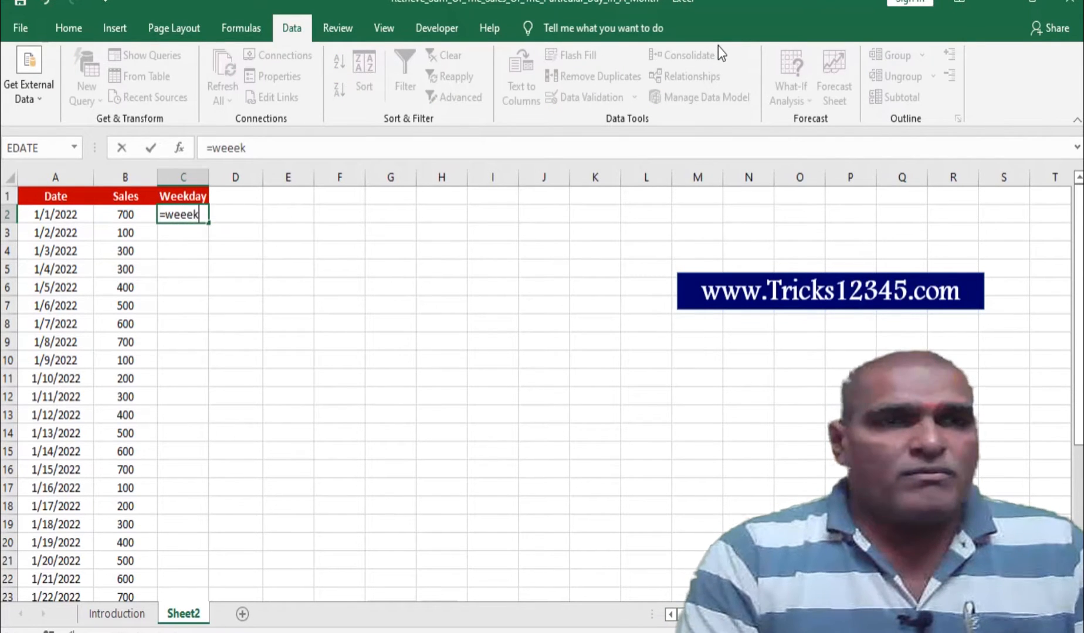
{"action": "key", "text": "BackSpace"}
{"action": "key", "text": "BackSpace"}
{"action": "key", "text": "BackSpace"}
{"action": "type", "text": "ek"}
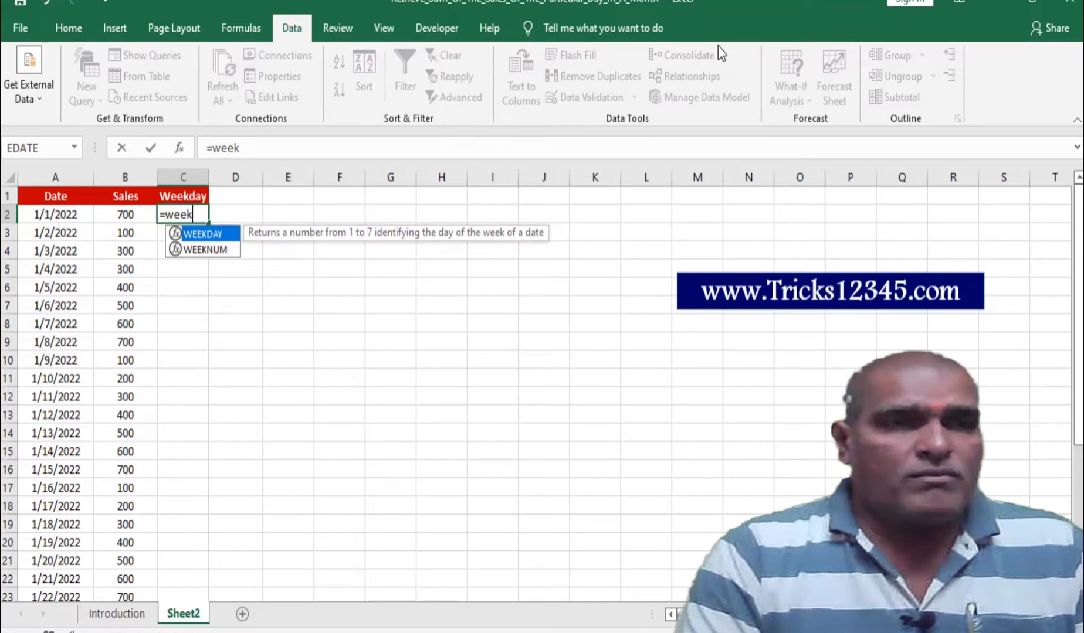
{"action": "key", "text": "Tab"}
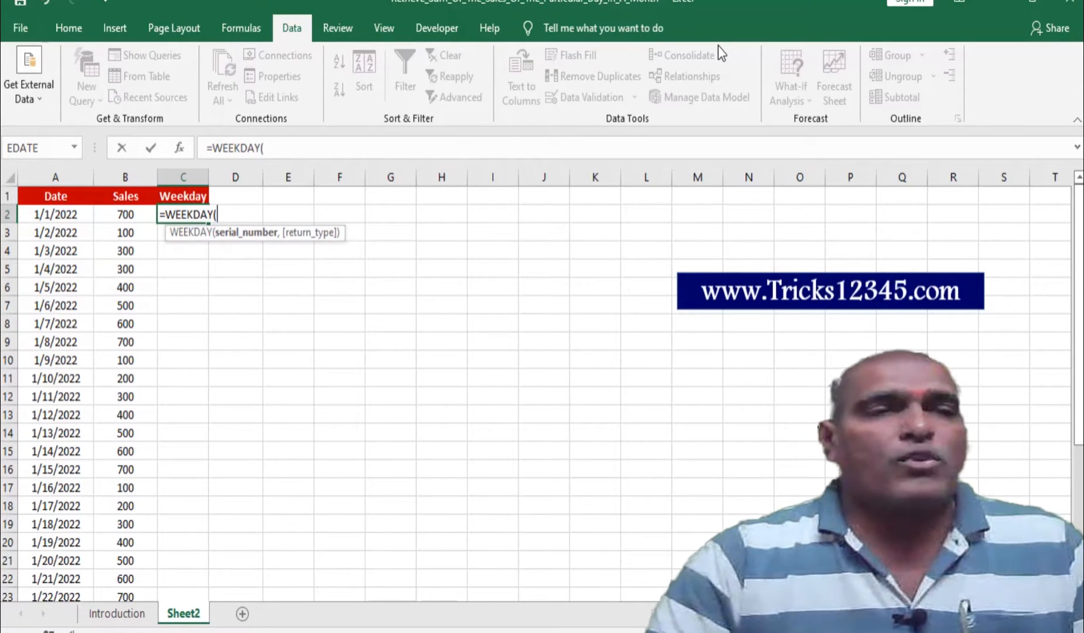
{"action": "left_click", "coordinate": [176, 152]}
{"action": "left_click_drag", "start_coordinate": [528, 332], "coordinate": [409, 209]}
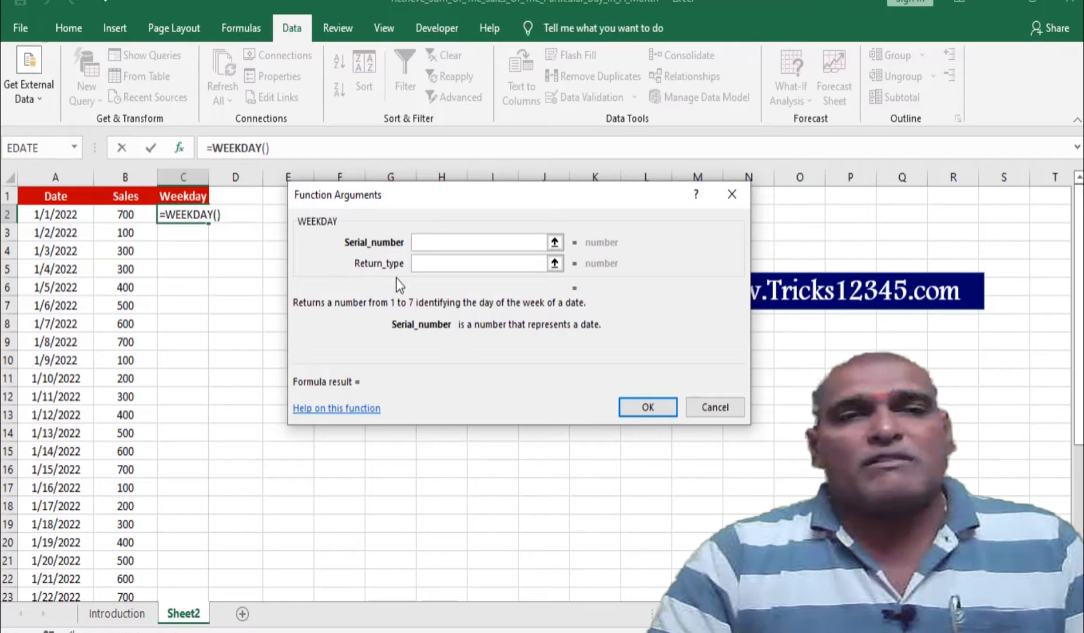
{"action": "left_click", "coordinate": [64, 217]}
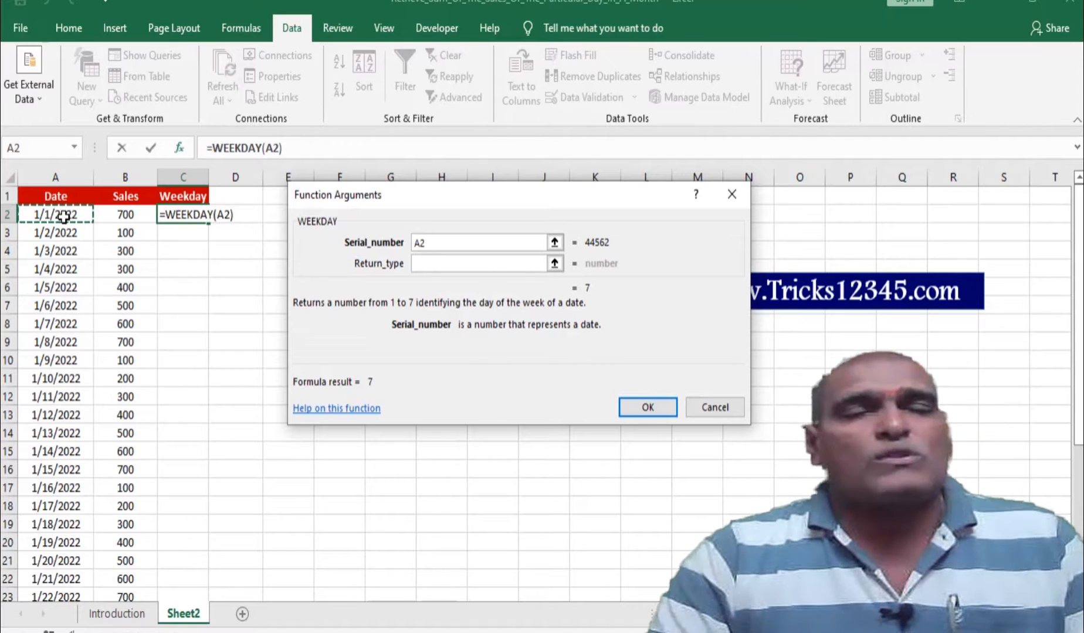
{"action": "left_click", "coordinate": [429, 265]}
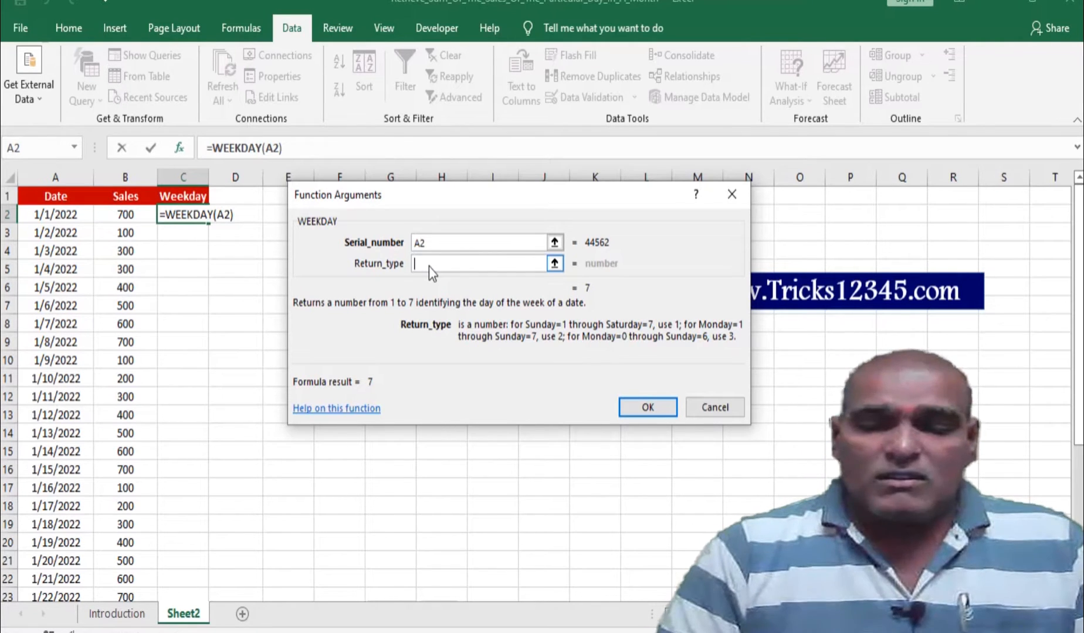
{"action": "type", "text": "1"}
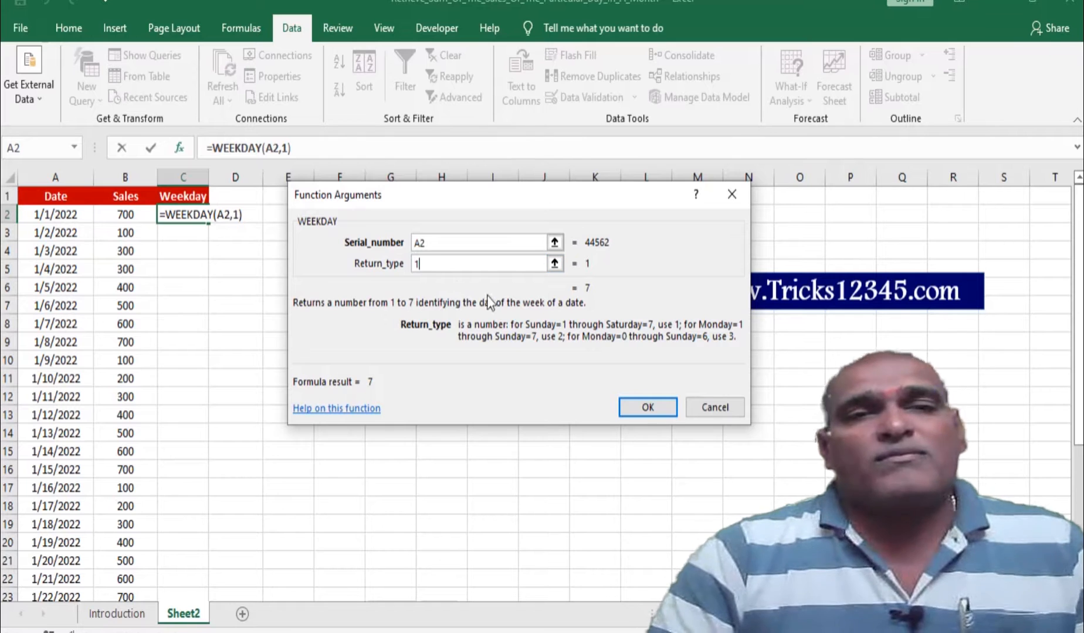
{"action": "left_click", "coordinate": [647, 407]}
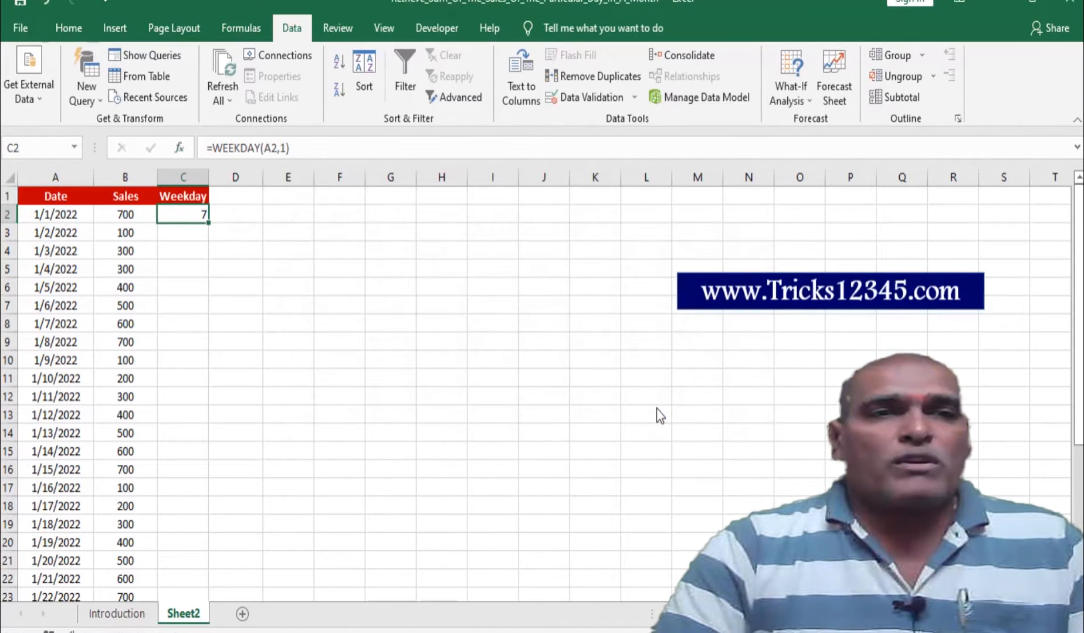
Center the contents of column C and autofit its width
{"action": "left_click", "coordinate": [189, 174]}
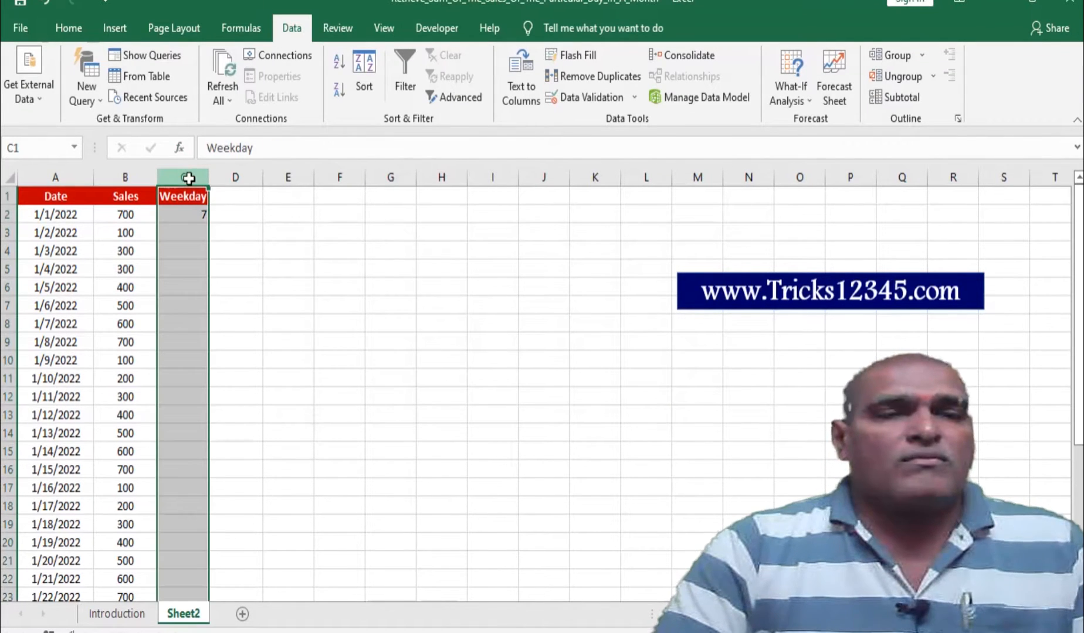
{"action": "left_click", "coordinate": [68, 28]}
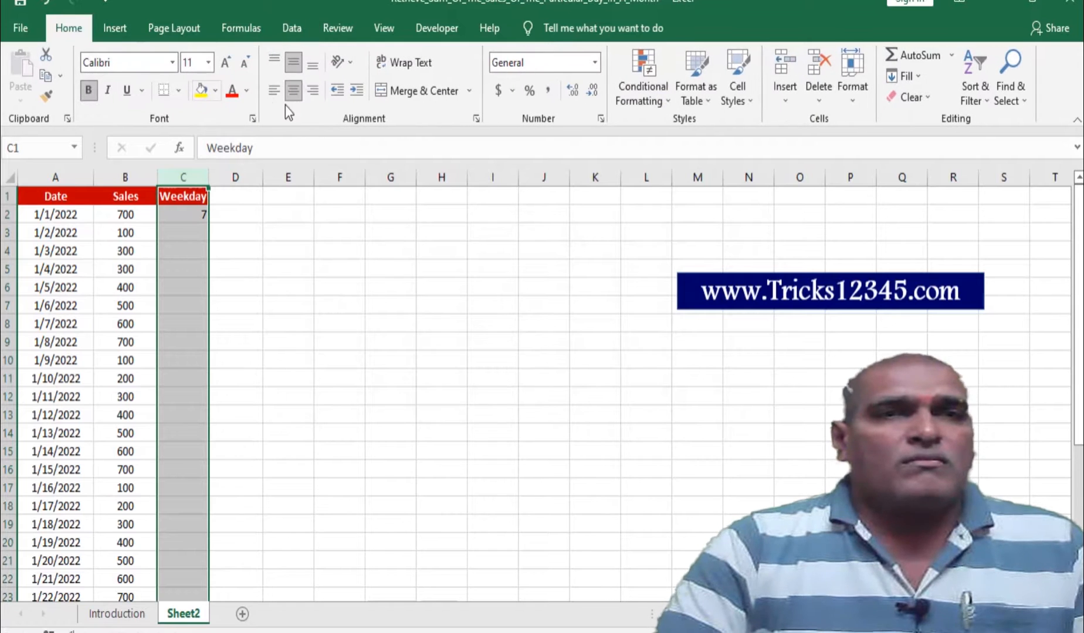
{"action": "left_click", "coordinate": [296, 90]}
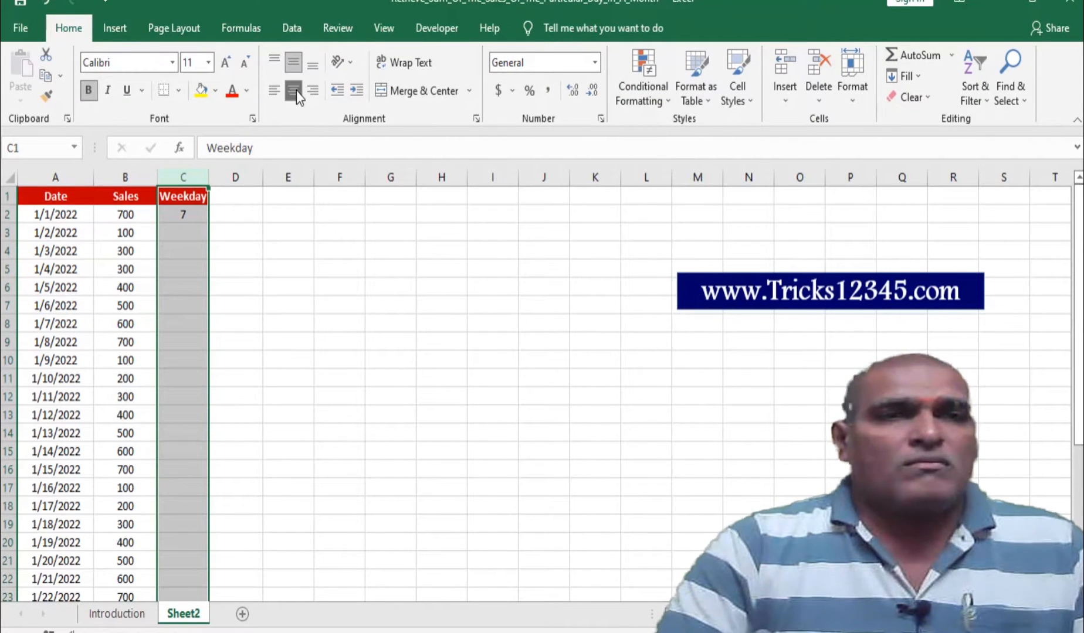
{"action": "double_click", "coordinate": [208, 178]}
Fill the WEEKDAY formula from C2 down the column for all dates and check the filled rows
{"action": "left_click", "coordinate": [188, 214]}
{"action": "double_click", "coordinate": [219, 222]}
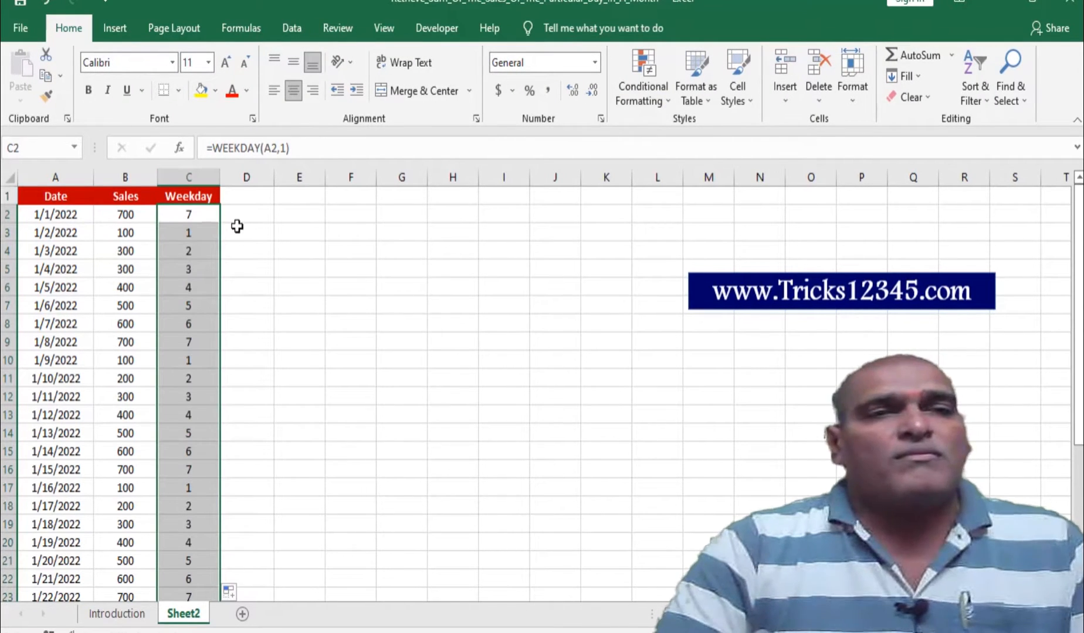
{"action": "left_click", "coordinate": [235, 227]}
{"action": "left_click", "coordinate": [206, 220]}
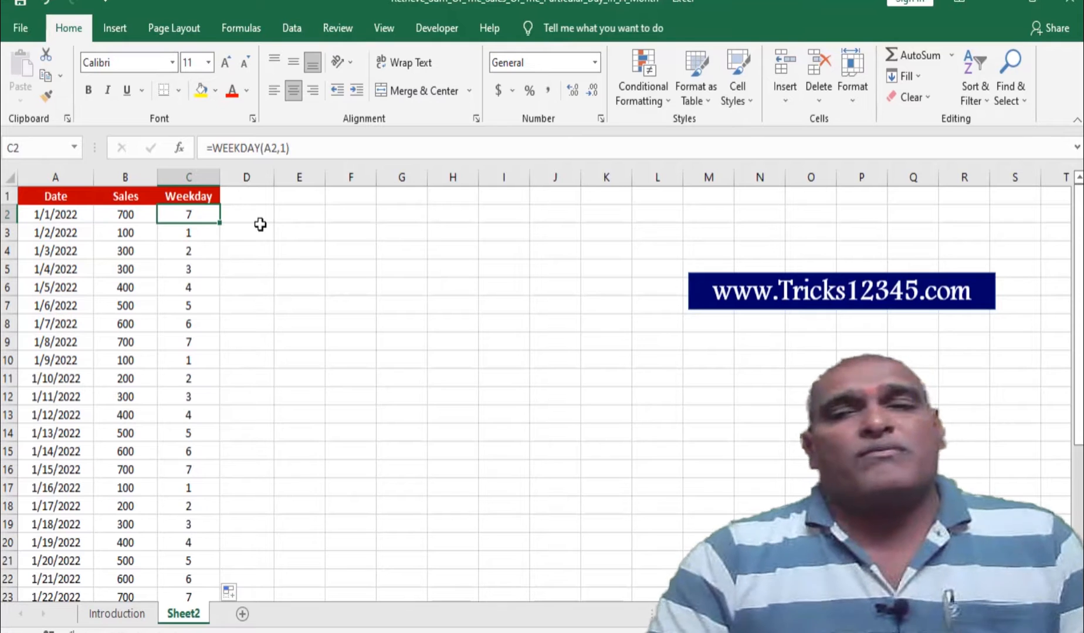
{"action": "scroll", "coordinate": [261, 225], "scroll_direction": "down", "scroll_amount": 8}
{"action": "scroll", "coordinate": [254, 235], "scroll_direction": "up", "scroll_amount": 8}
{"action": "left_click", "coordinate": [252, 200]}
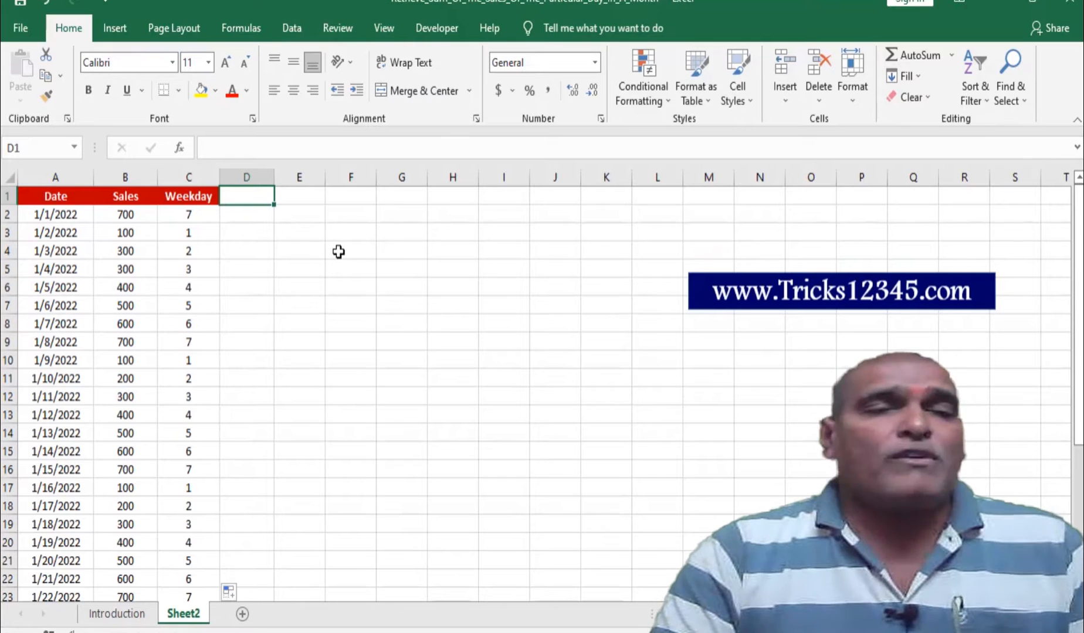
Enter the formula =SUMIF(C:C,2,B:B) in cell F4 to total the sales for weekday 2
{"action": "left_click", "coordinate": [338, 251]}
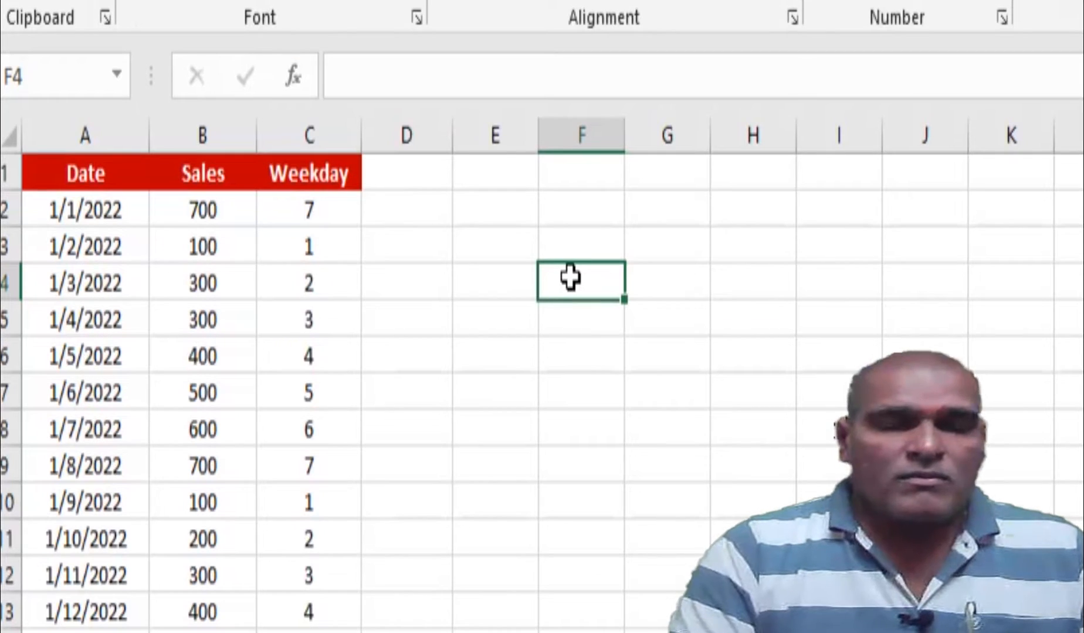
{"action": "type", "text": "=sum"}
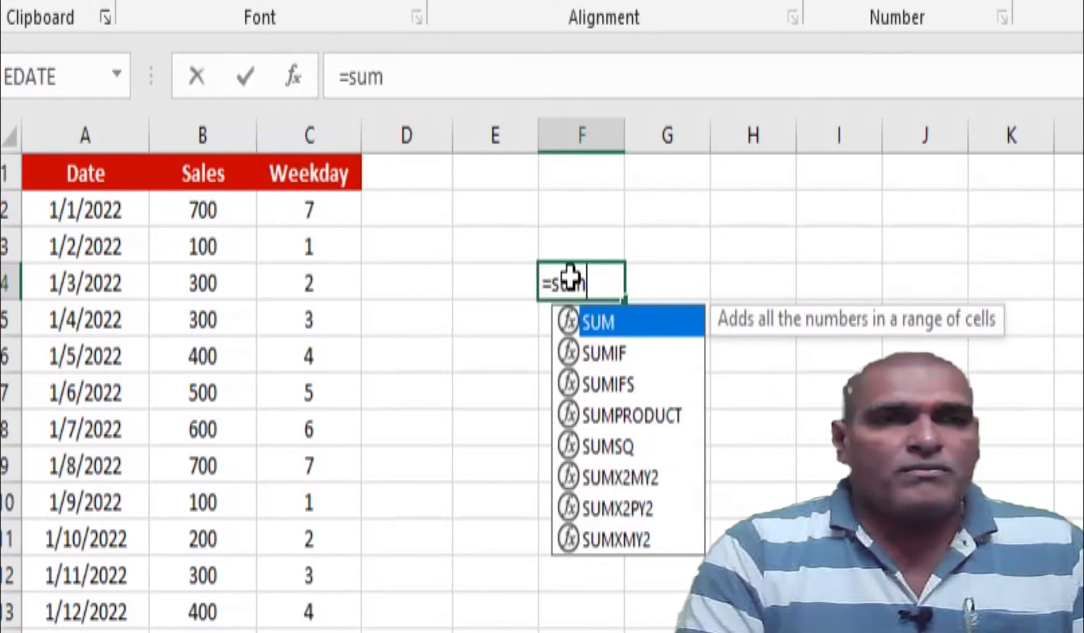
{"action": "type", "text": "if("}
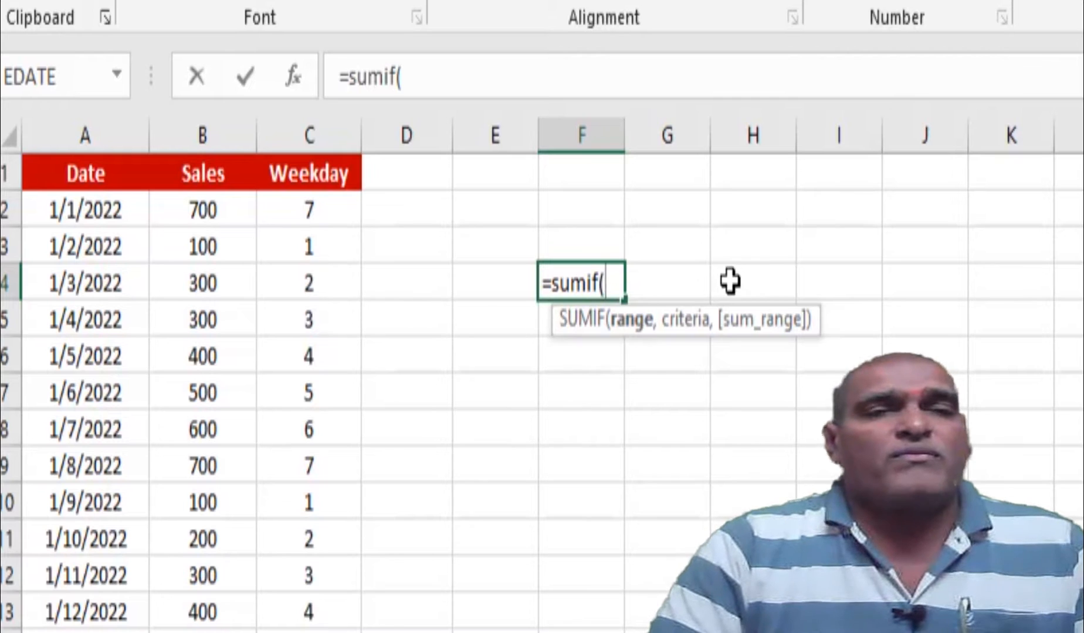
{"action": "left_click", "coordinate": [313, 136]}
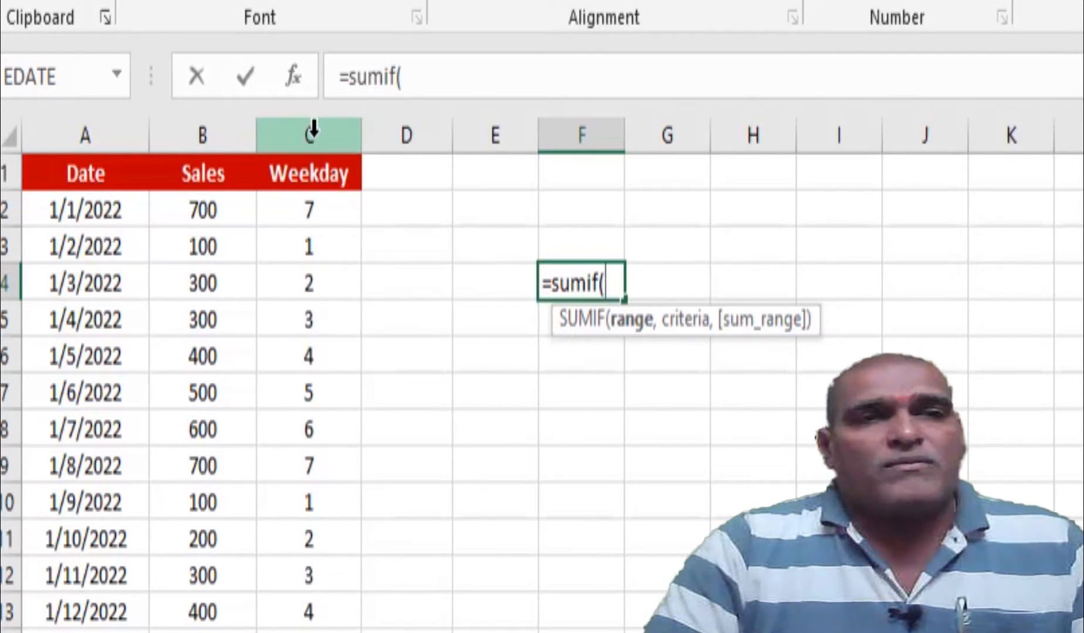
{"action": "type", "text": ","}
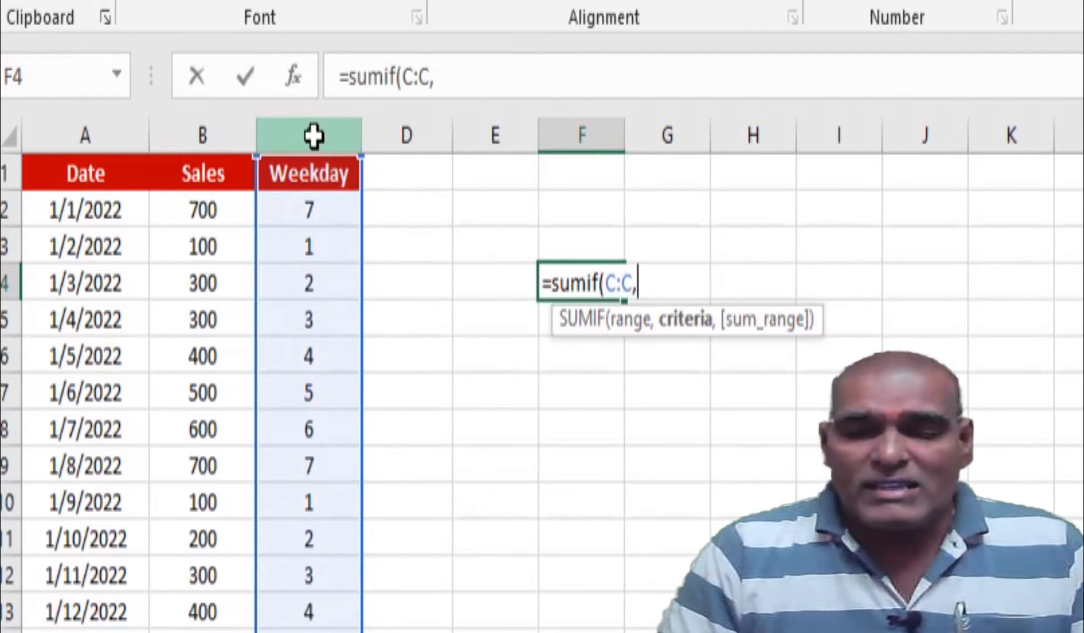
{"action": "type", "text": "2,"}
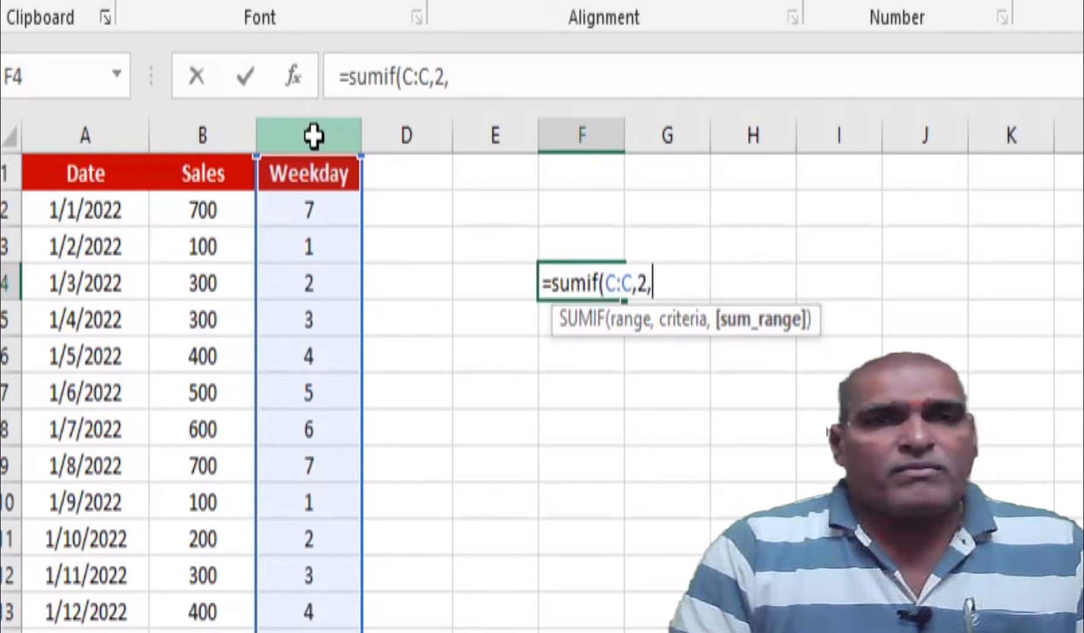
{"action": "left_click", "coordinate": [198, 144]}
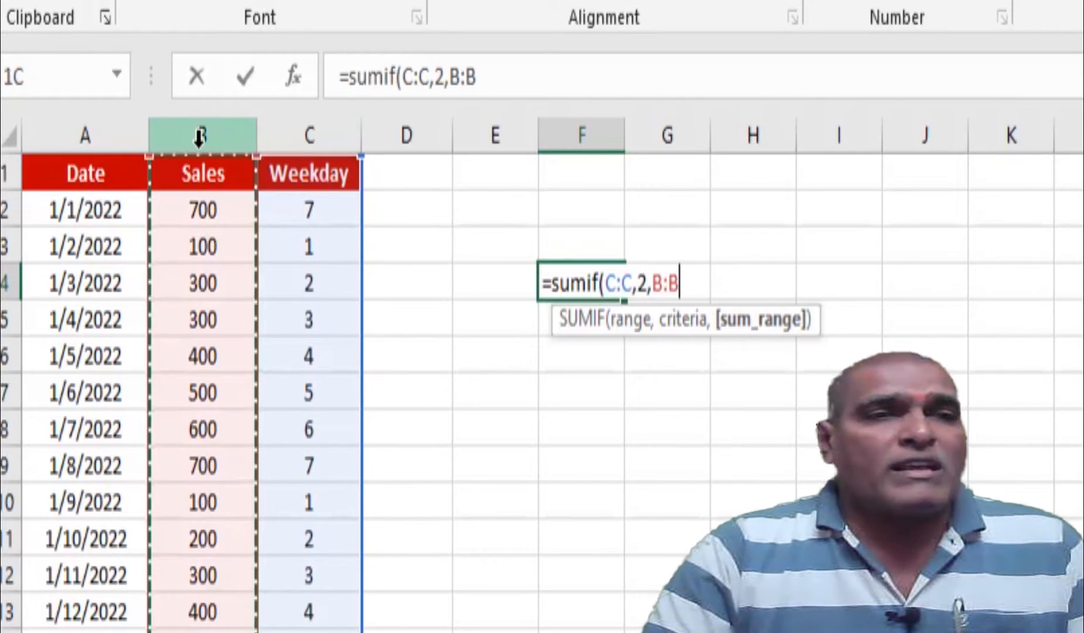
{"action": "type", "text": ")"}
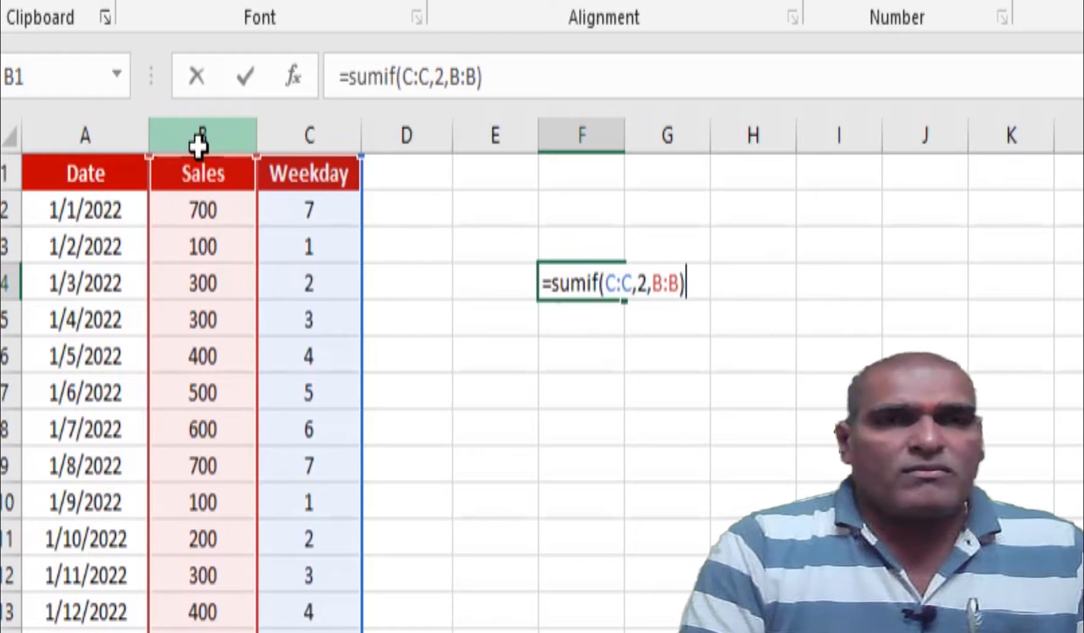
{"action": "key", "text": "Return"}
{"action": "key", "text": "Up"}
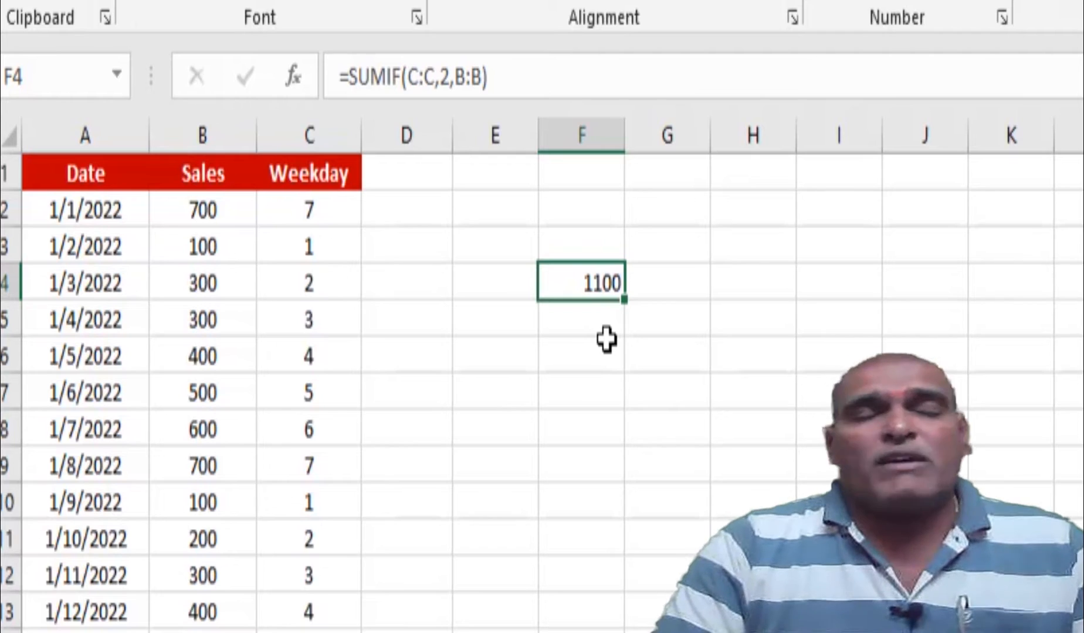
Start a data validation rule for cell F2 that allows values from a list
{"action": "left_click", "coordinate": [610, 217]}
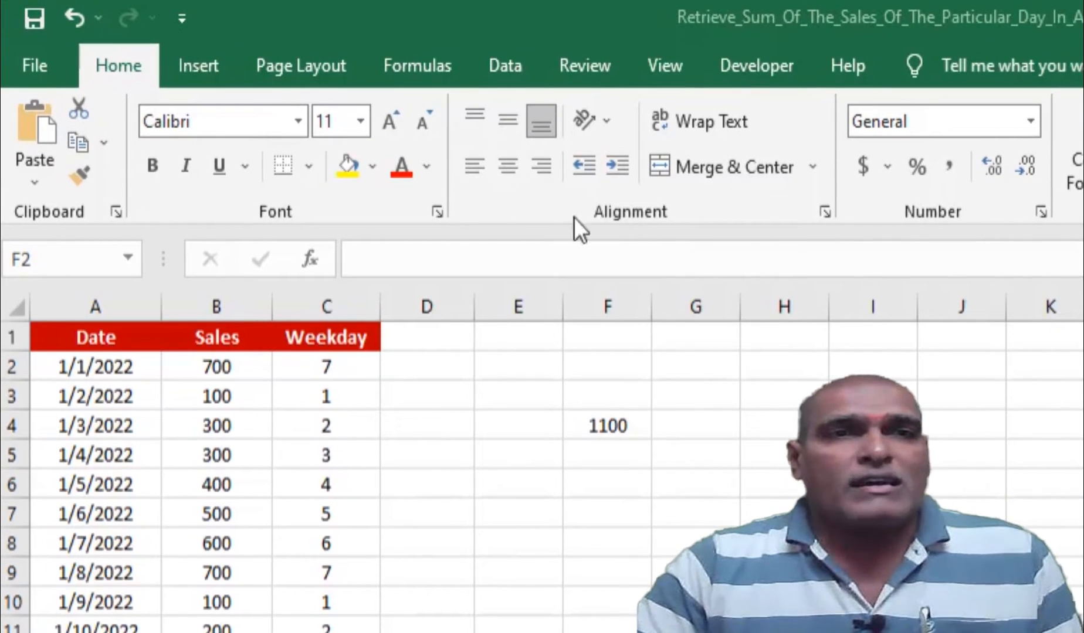
{"action": "left_click", "coordinate": [497, 63]}
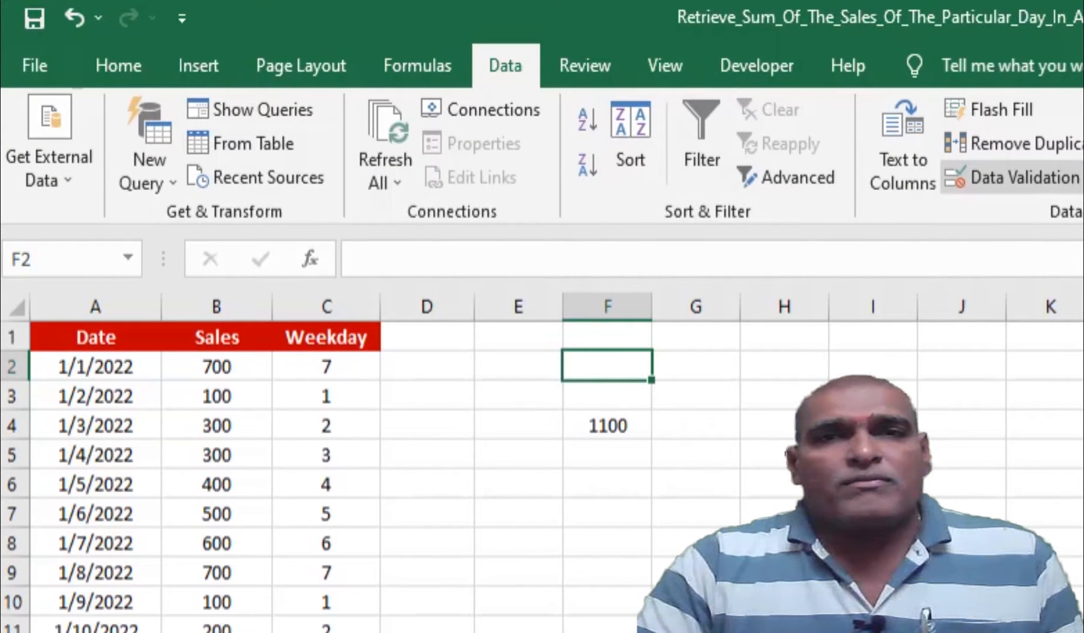
{"action": "left_click", "coordinate": [953, 158]}
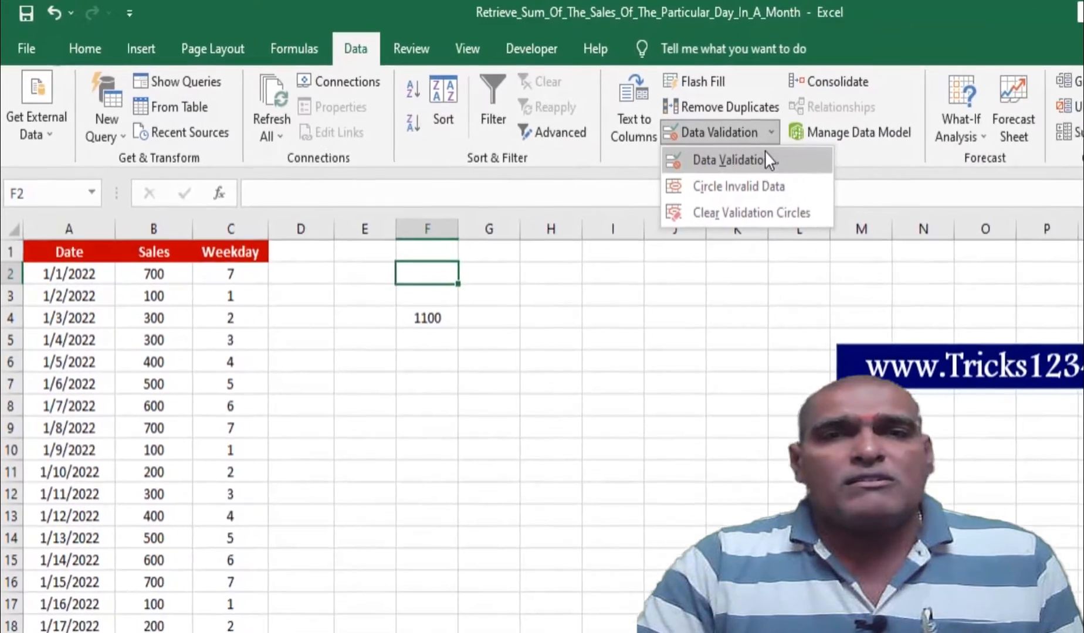
{"action": "left_click", "coordinate": [1044, 215]}
{"action": "left_click", "coordinate": [499, 292]}
{"action": "left_click", "coordinate": [424, 354]}
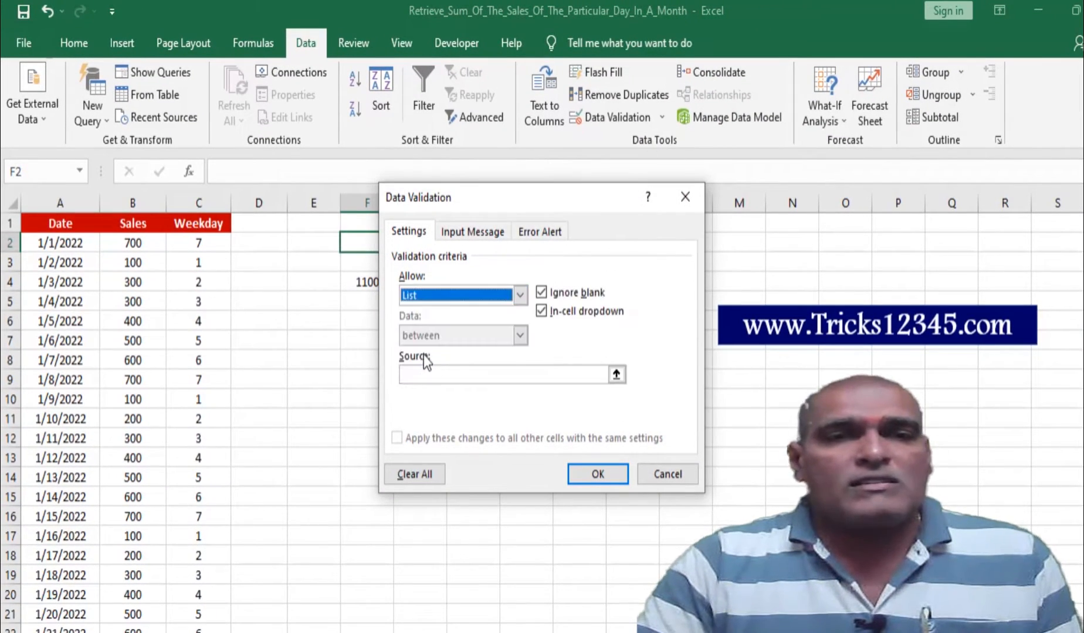
Set the validation list source to 1,2,3,4,5,6,7 and apply the rule to F2
{"action": "left_click_drag", "start_coordinate": [476, 206], "coordinate": [722, 256]}
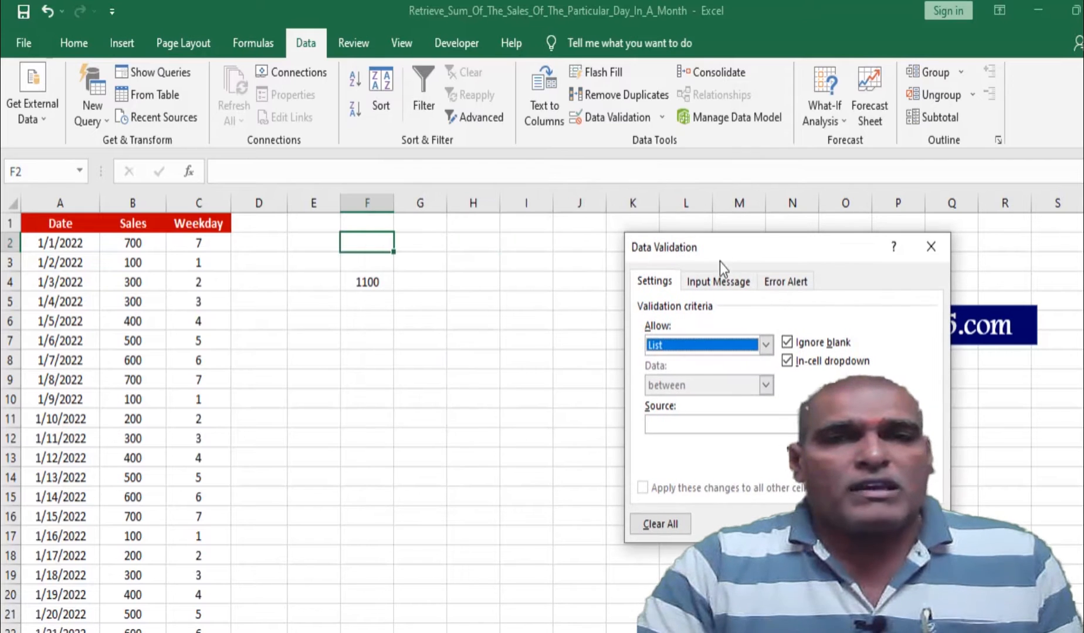
{"action": "left_click", "coordinate": [675, 426]}
{"action": "type", "text": "1,2,3,4"}
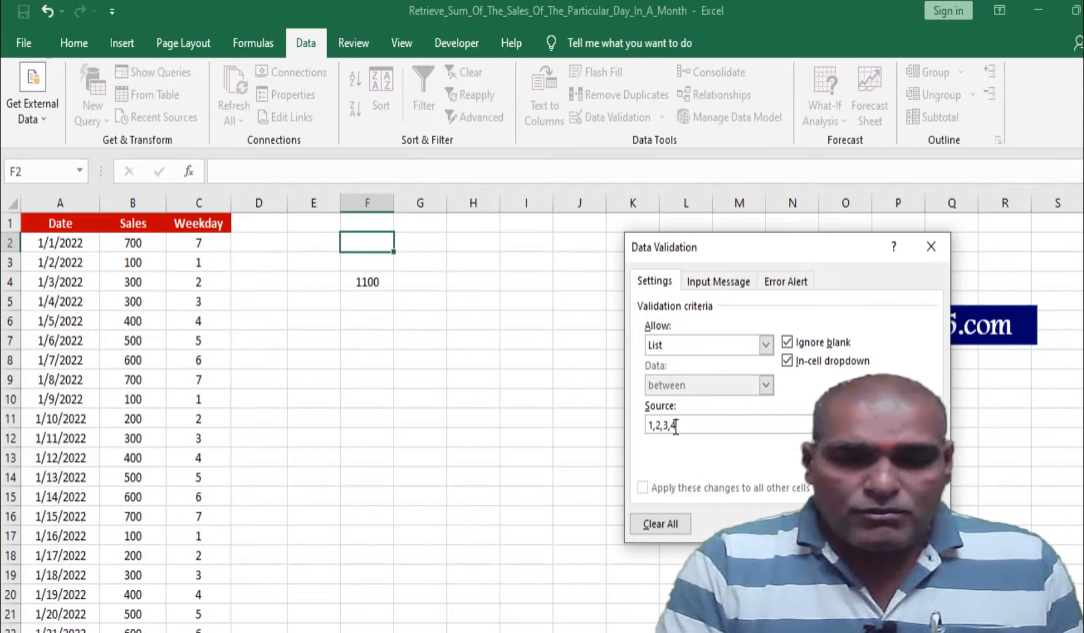
{"action": "type", "text": ",5,"}
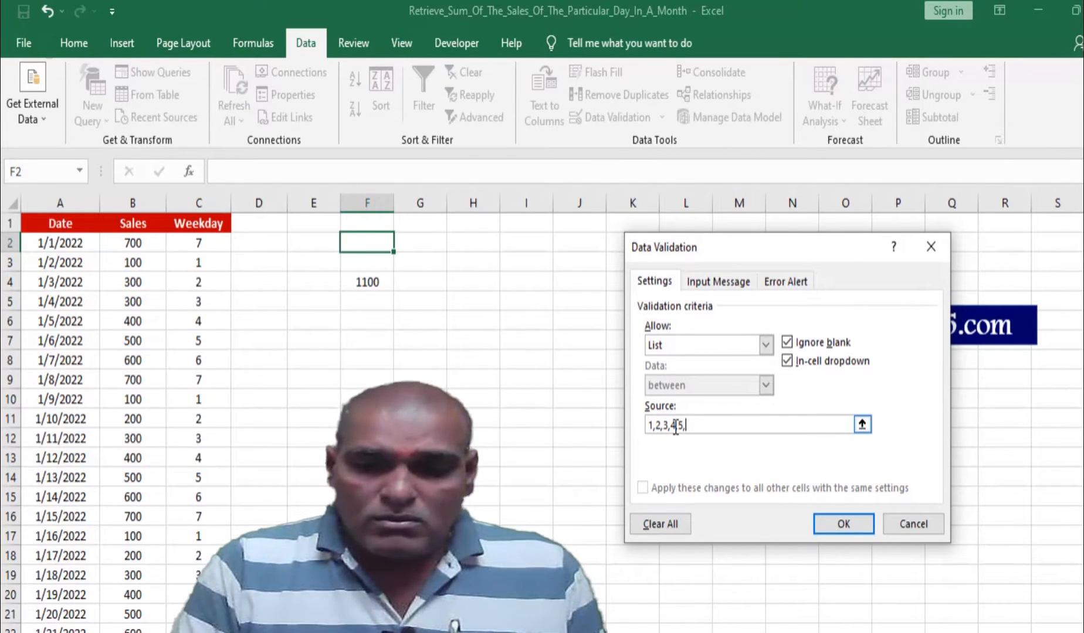
{"action": "type", "text": "6,"}
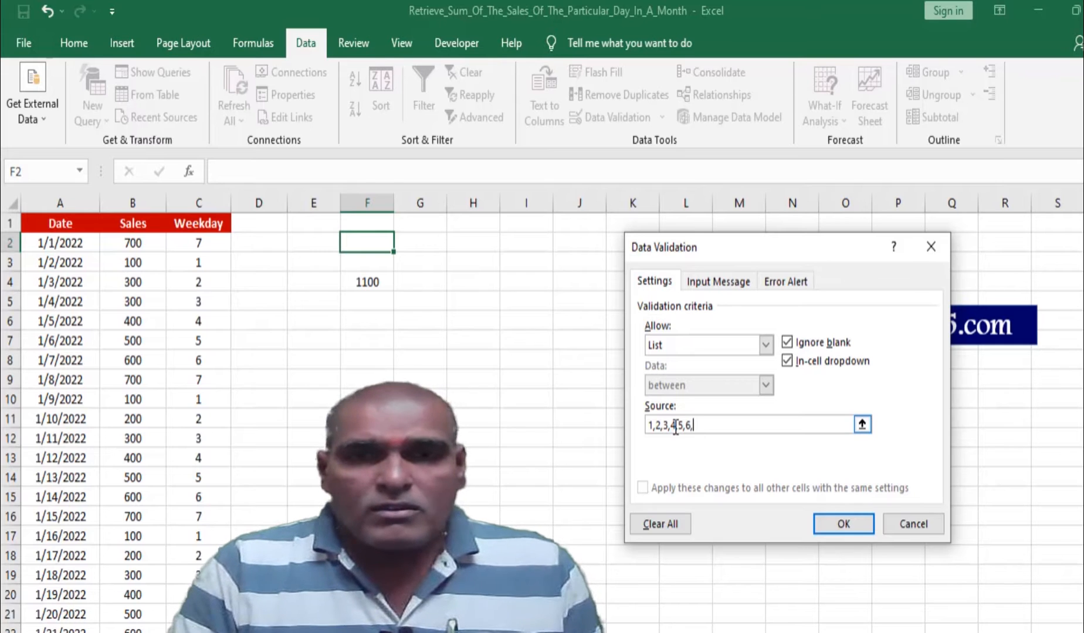
{"action": "type", "text": "7"}
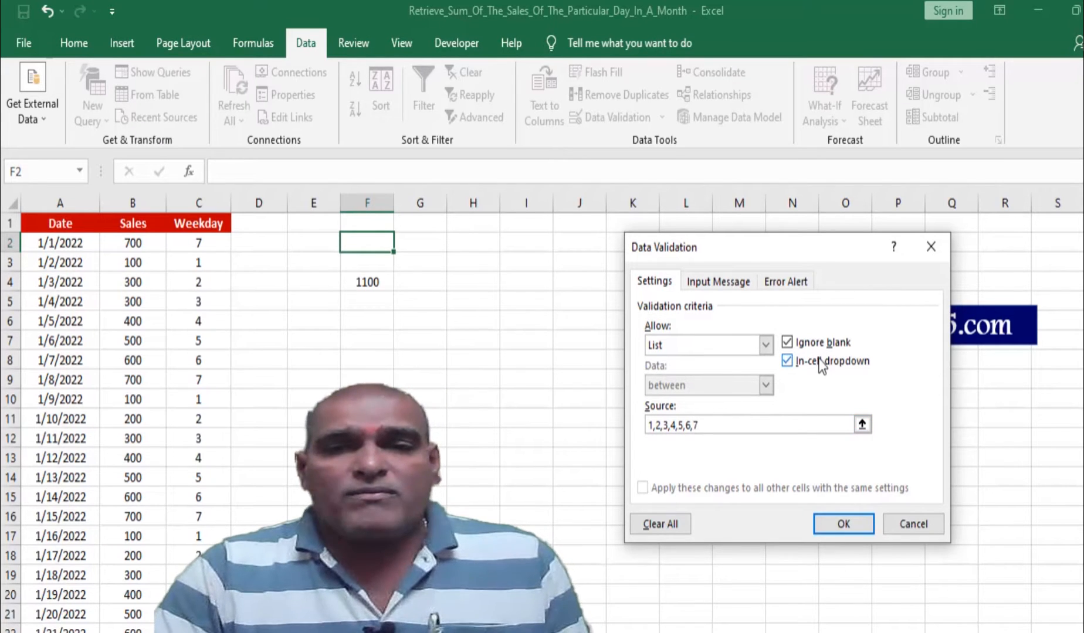
{"action": "left_click", "coordinate": [827, 525]}
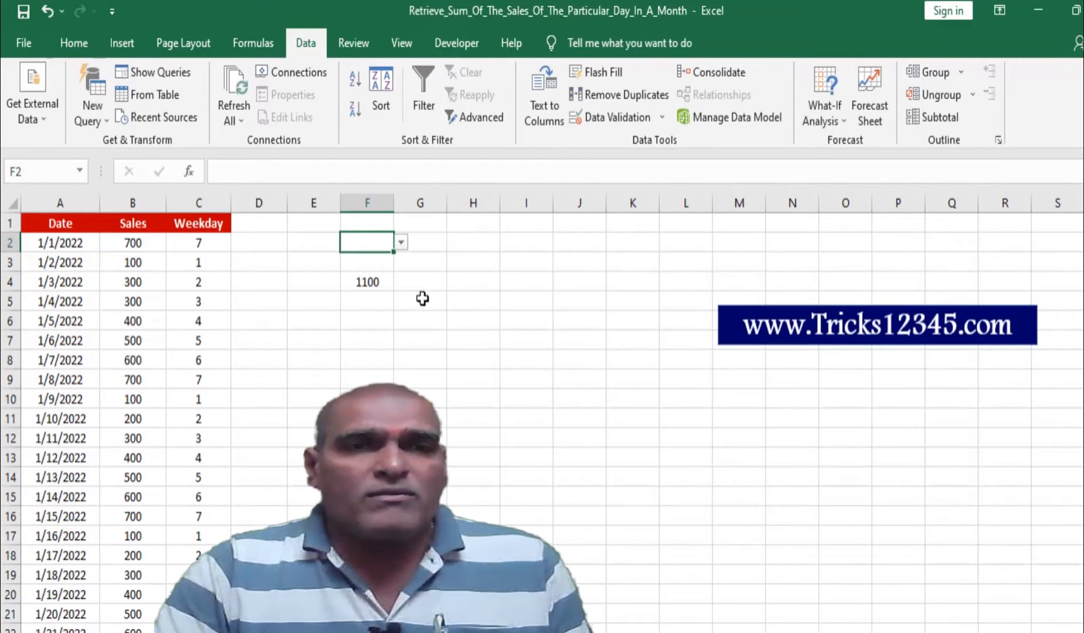
Choose 2 from the drop-down list in F2 and center the cell's contents
{"action": "left_click", "coordinate": [401, 243]}
{"action": "left_click", "coordinate": [392, 272]}
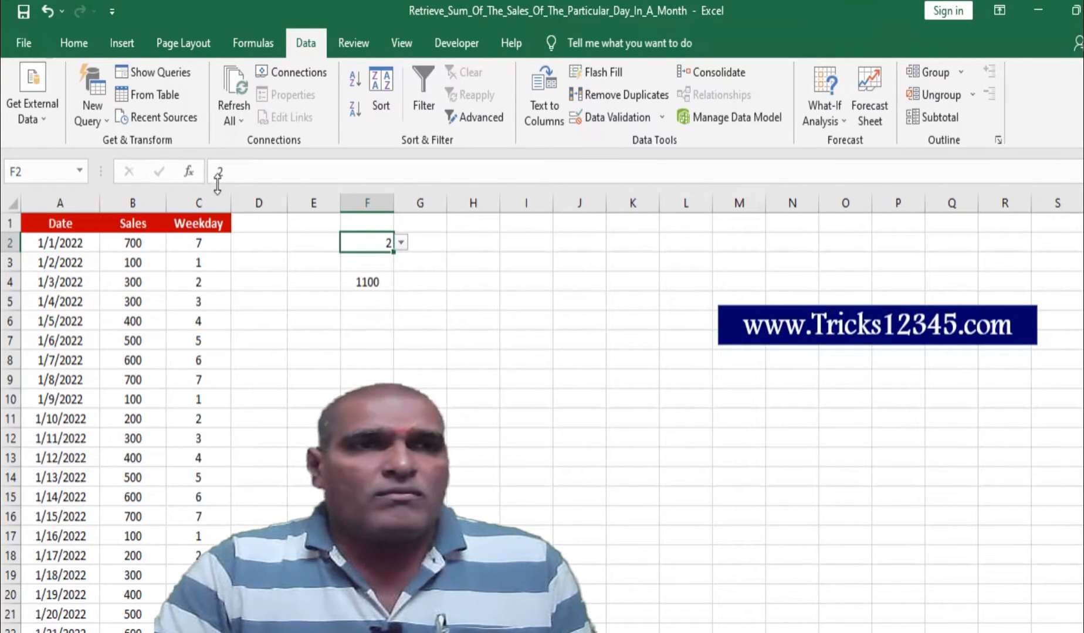
{"action": "left_click", "coordinate": [92, 44]}
{"action": "left_click", "coordinate": [312, 109]}
Start a CHOOSE formula in G2 using the function arguments dialog, with F2 as the index number
{"action": "left_click", "coordinate": [419, 243]}
{"action": "type", "text": "="}
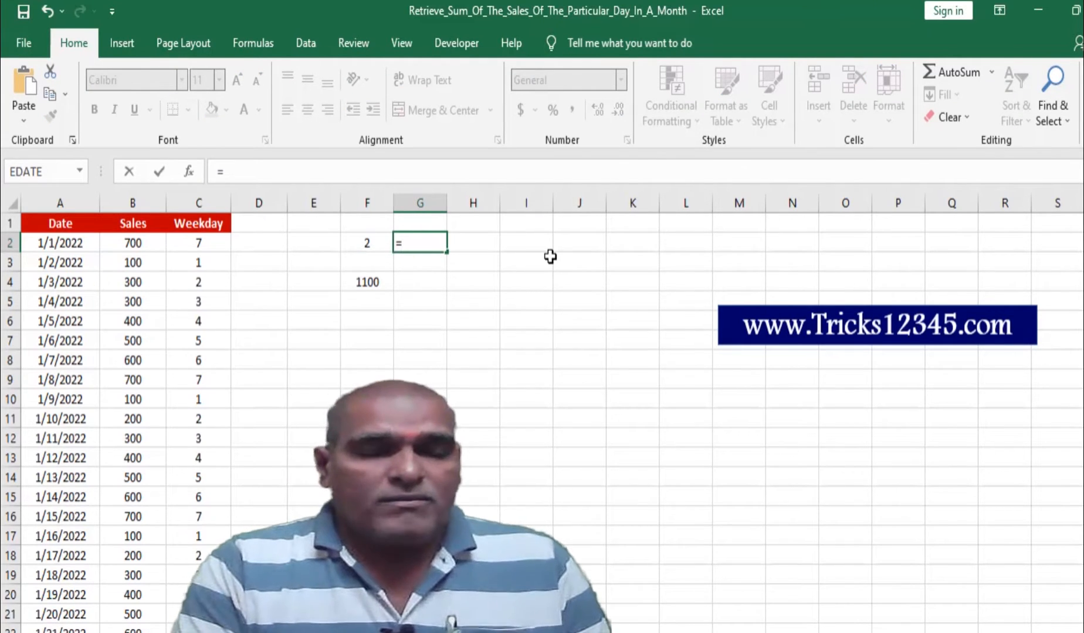
{"action": "type", "text": "choos"}
{"action": "key", "text": "Tab"}
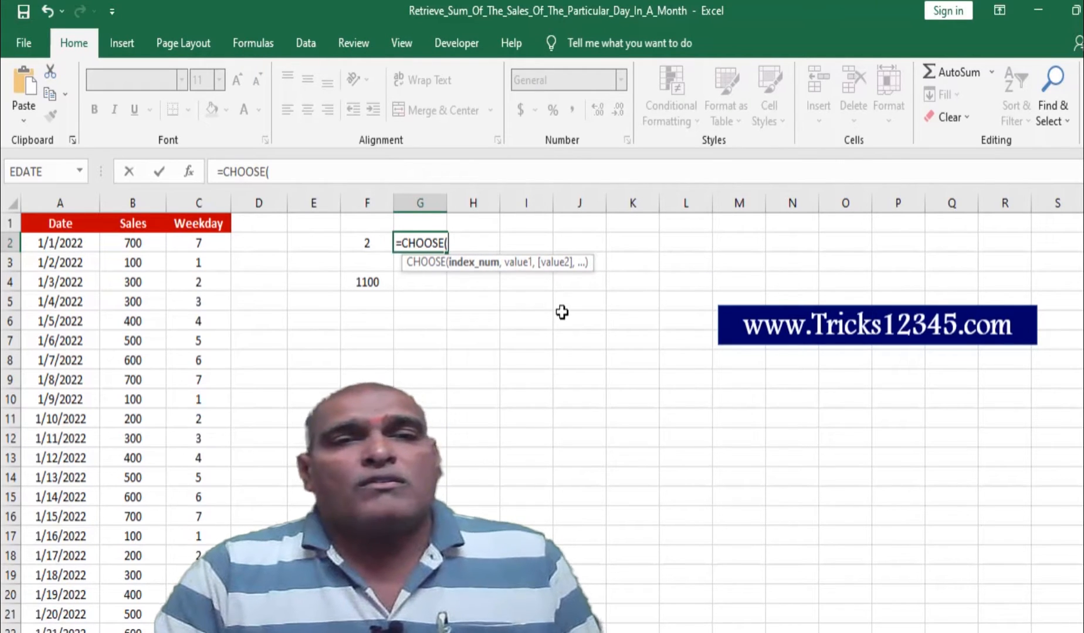
{"action": "left_click", "coordinate": [188, 171]}
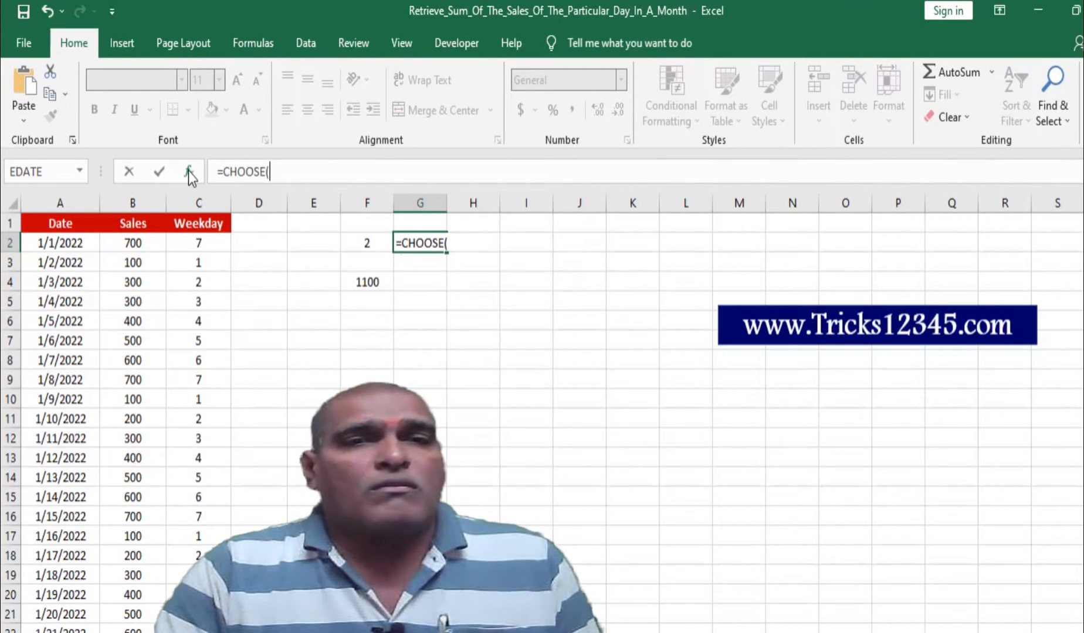
{"action": "left_click_drag", "start_coordinate": [690, 274], "coordinate": [624, 279]}
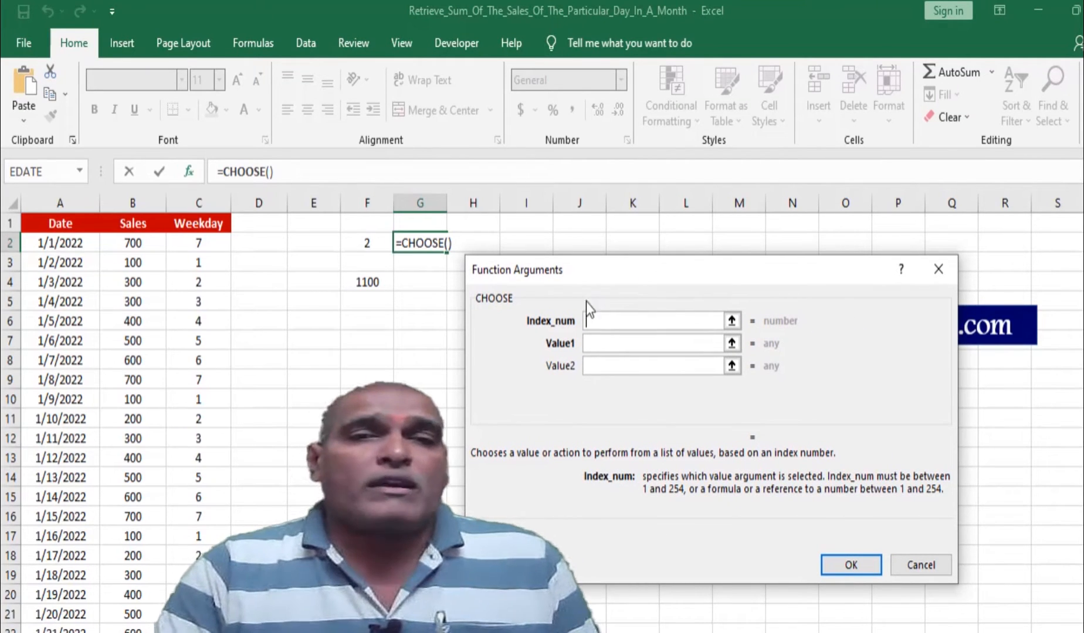
{"action": "left_click", "coordinate": [365, 243]}
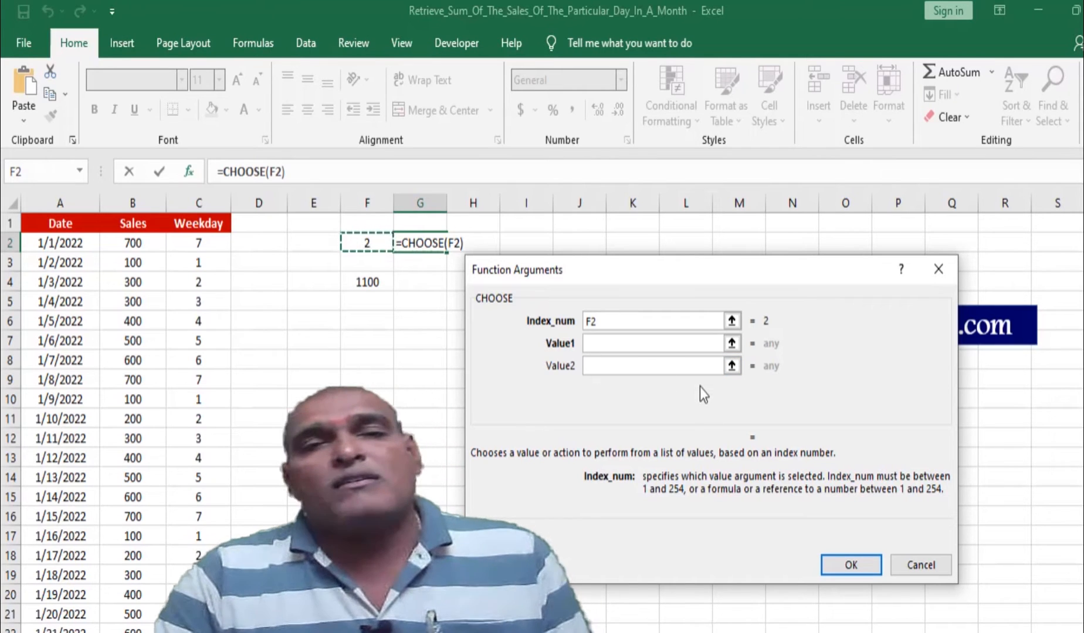
Fill the first four CHOOSE values with Sunday, Monday, Tuesday and Wednesday
{"action": "key", "text": "Tab"}
{"action": "type", "text": "Sunday"}
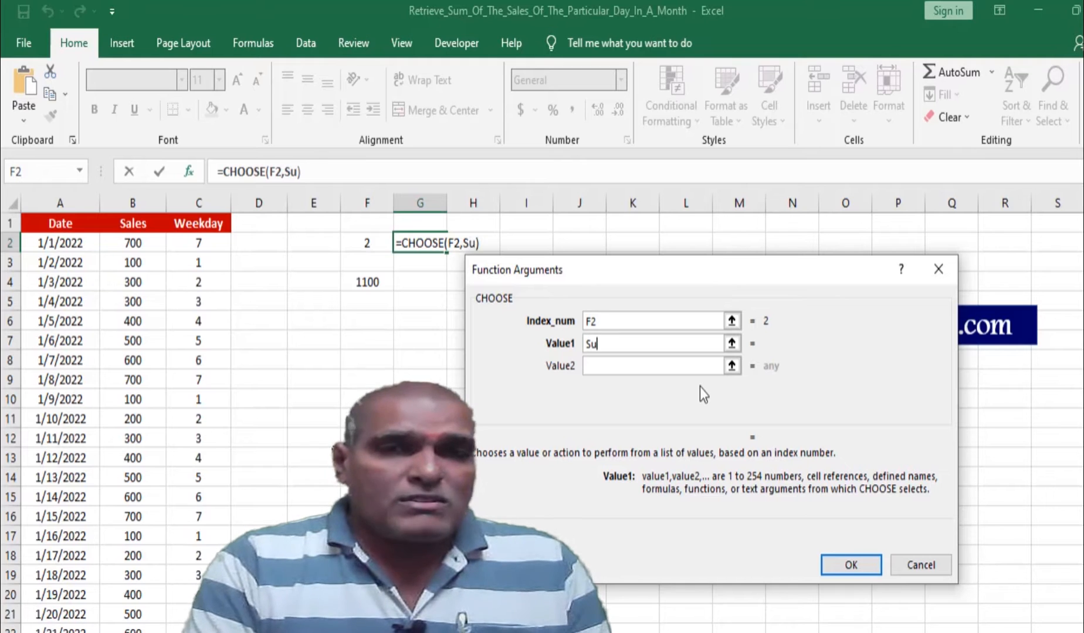
{"action": "type", "text": "unday"}
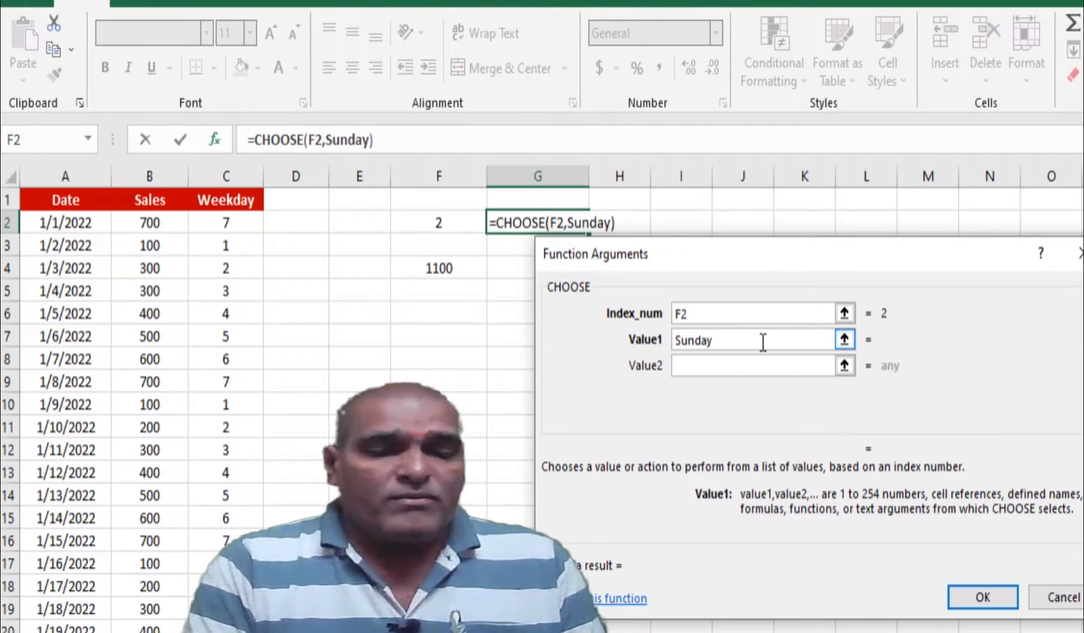
{"action": "key", "text": "Tab"}
{"action": "type", "text": "Monday"}
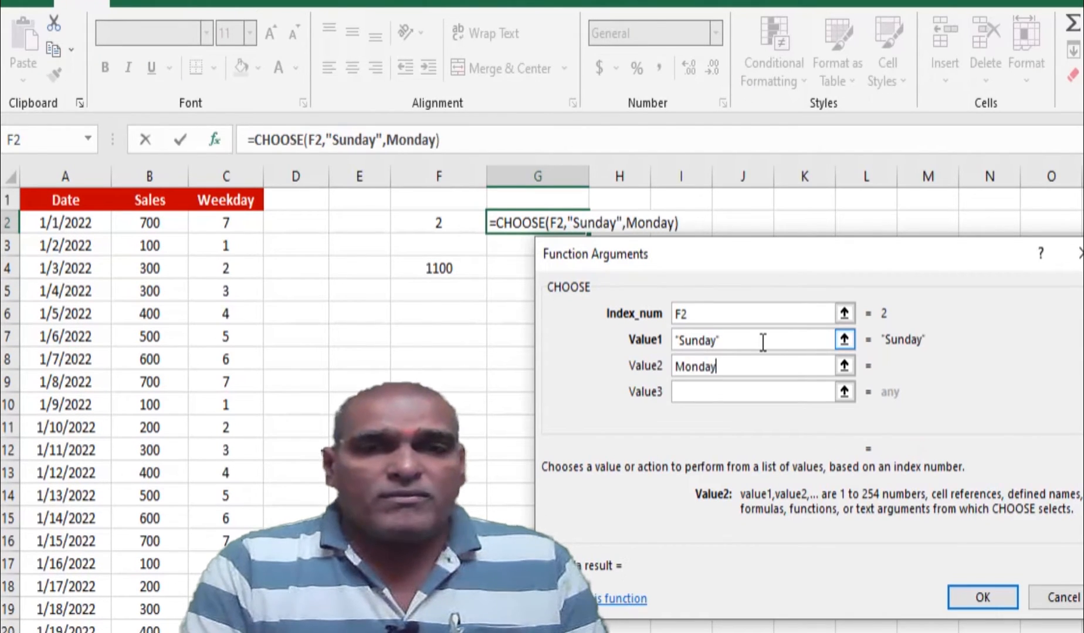
{"action": "key", "text": "Tab"}
{"action": "type", "text": "Tuesday"}
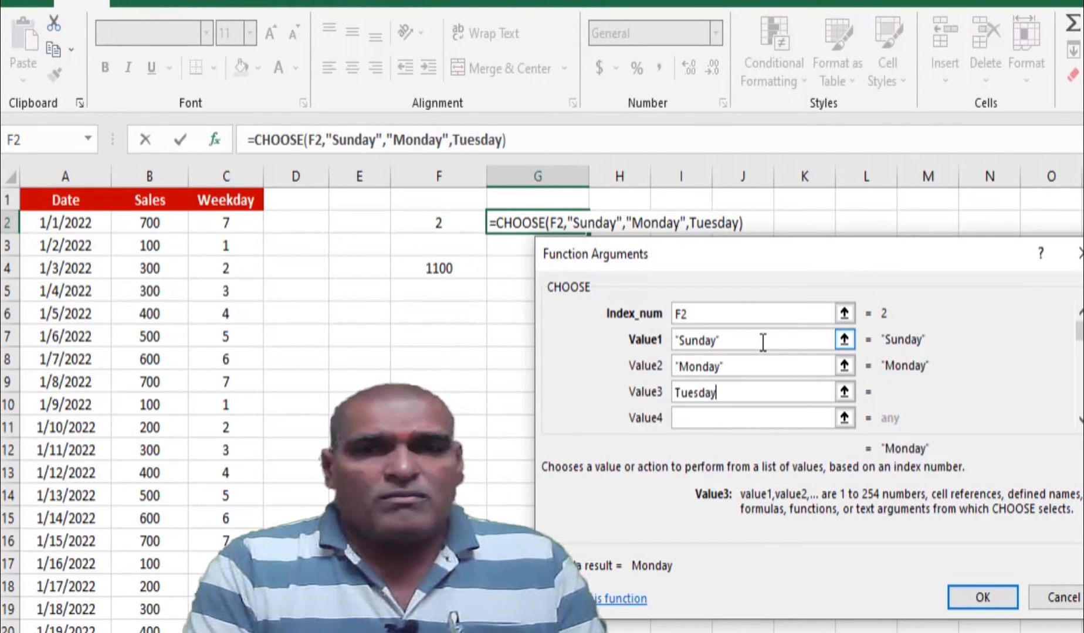
{"action": "key", "text": "Tab"}
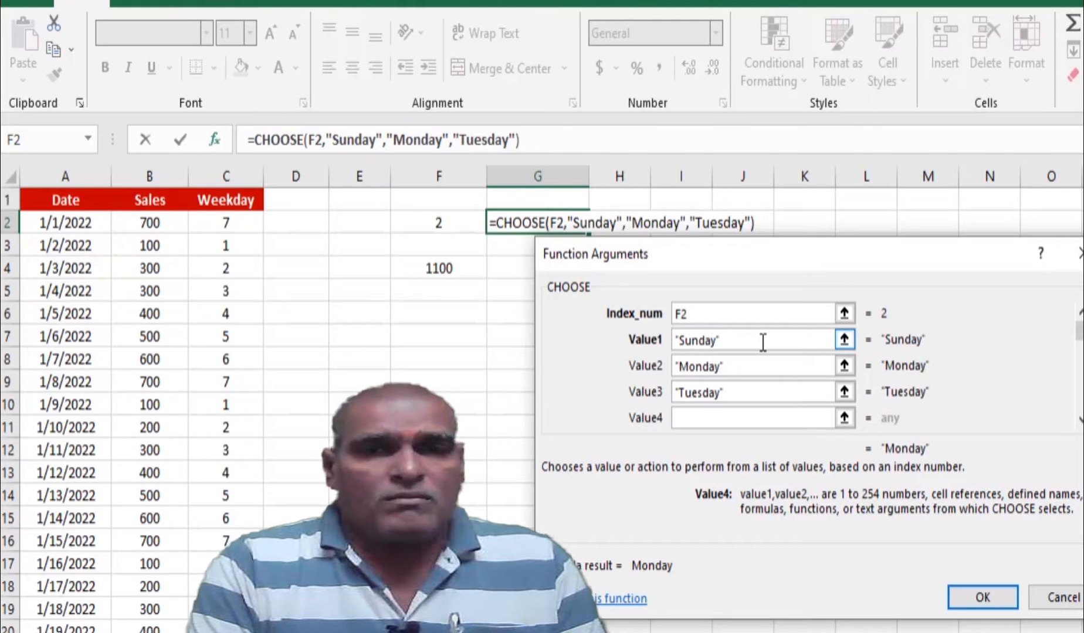
{"action": "type", "text": "Wednesd"}
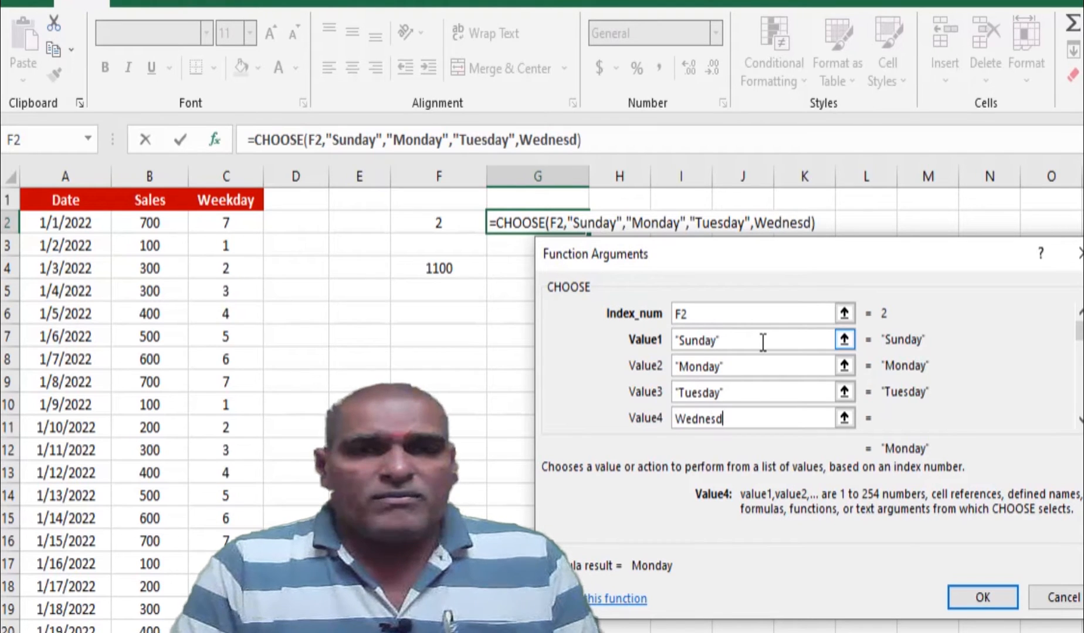
{"action": "type", "text": "ay"}
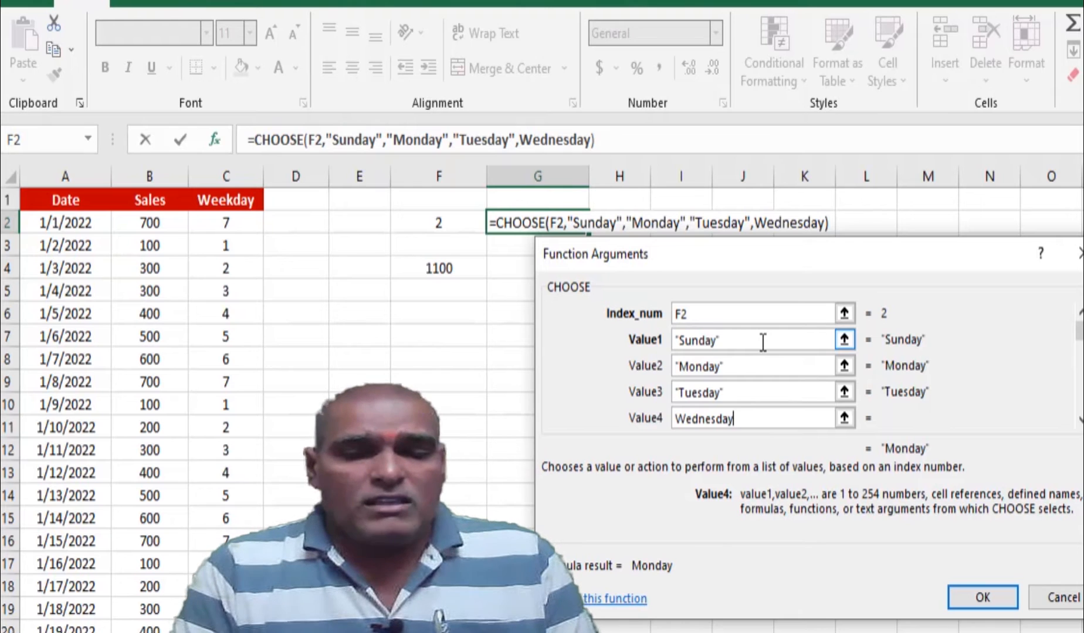
Fill CHOOSE values five to seven with Thursday, Friday and Saturday, and enter the formula in G2
{"action": "key", "text": "Tab"}
{"action": "type", "text": "Thursda"}
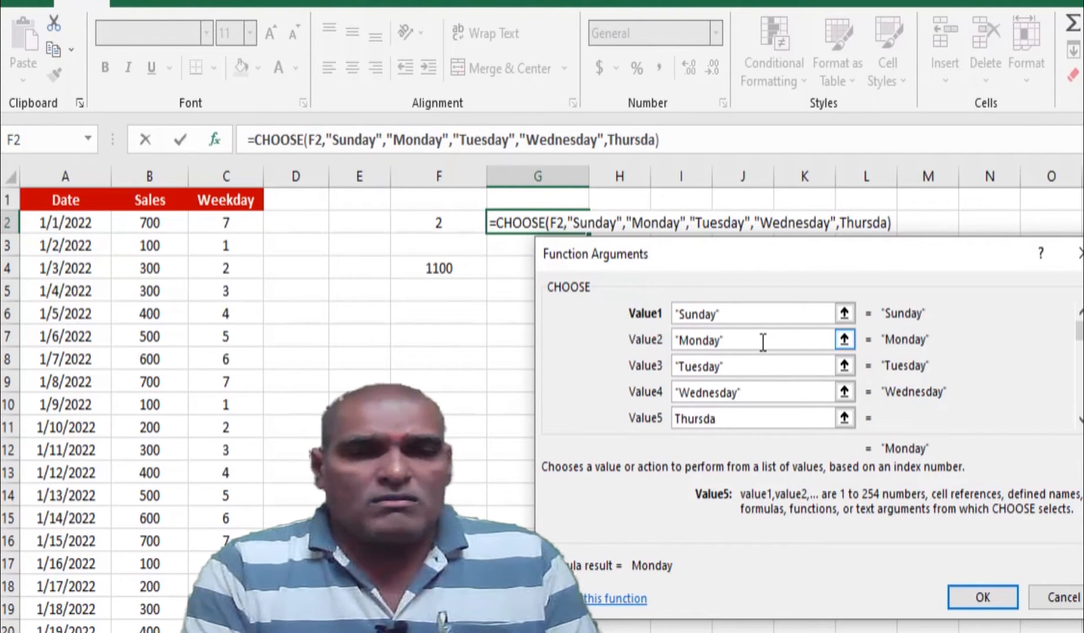
{"action": "type", "text": "y"}
{"action": "key", "text": "Tab"}
{"action": "type", "text": "Friday"}
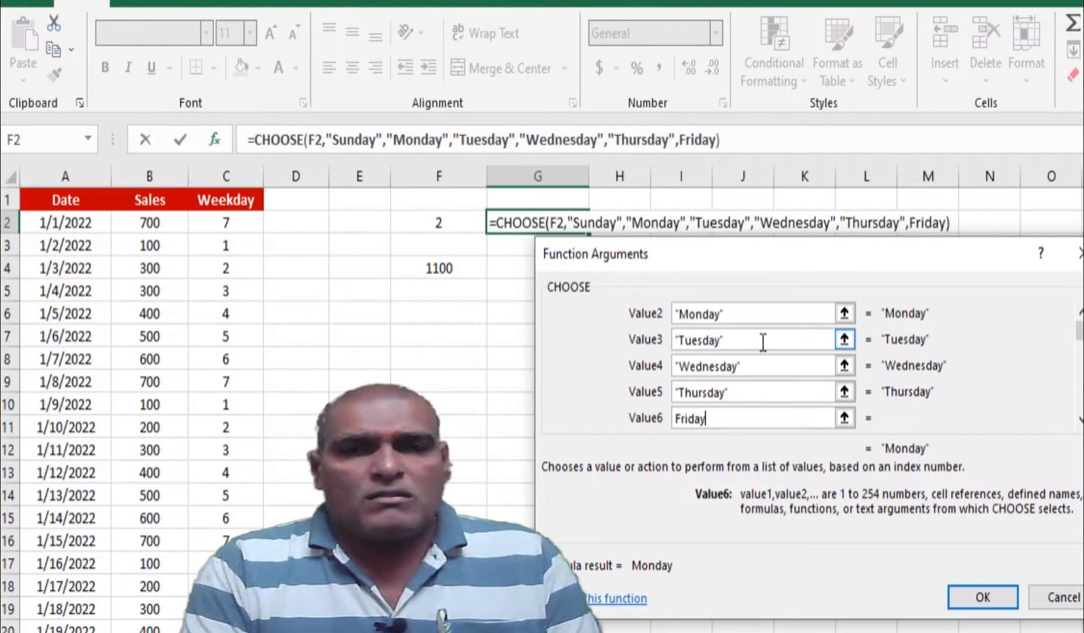
{"action": "key", "text": "Tab"}
{"action": "type", "text": "Saturday"}
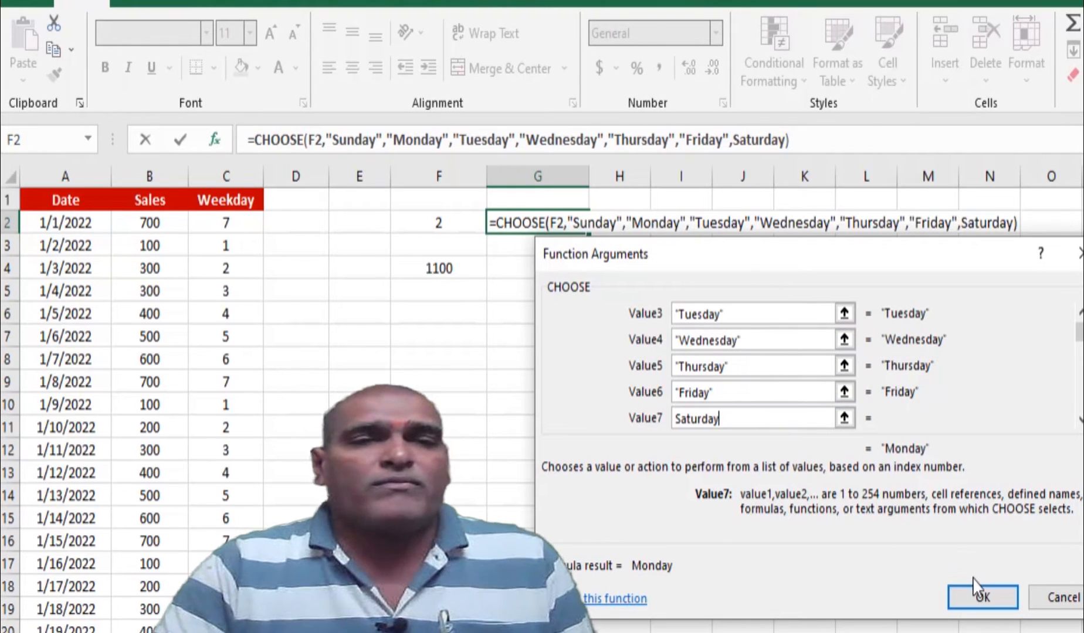
{"action": "left_click", "coordinate": [978, 598]}
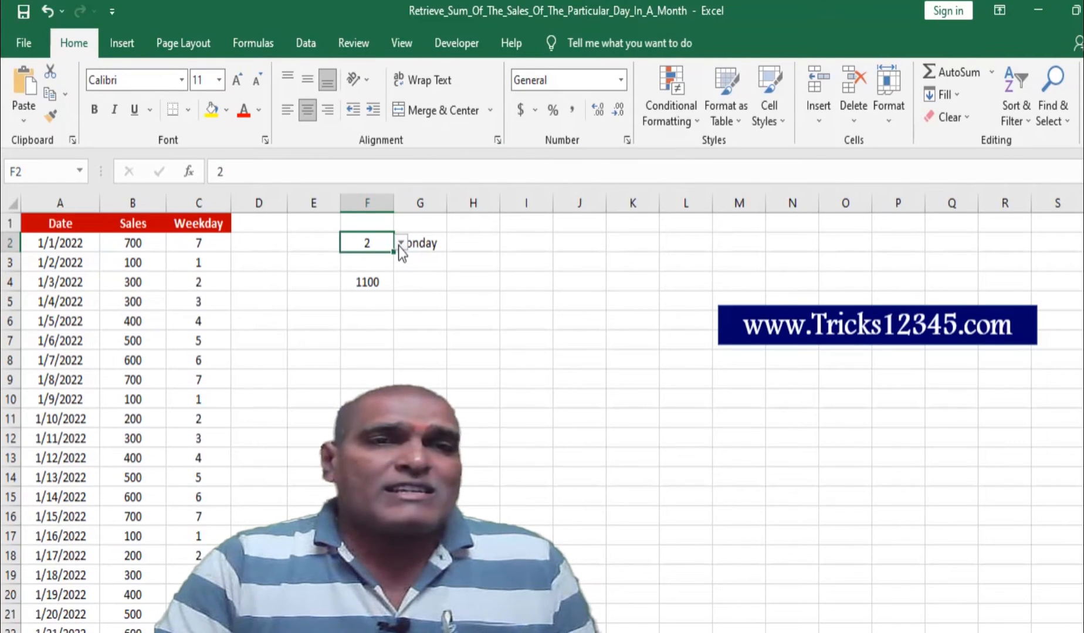
Test the day name formula in G2 by choosing 3, 5 and 7 from the F2 drop-down list
{"action": "left_click", "coordinate": [401, 243]}
{"action": "left_click", "coordinate": [376, 285]}
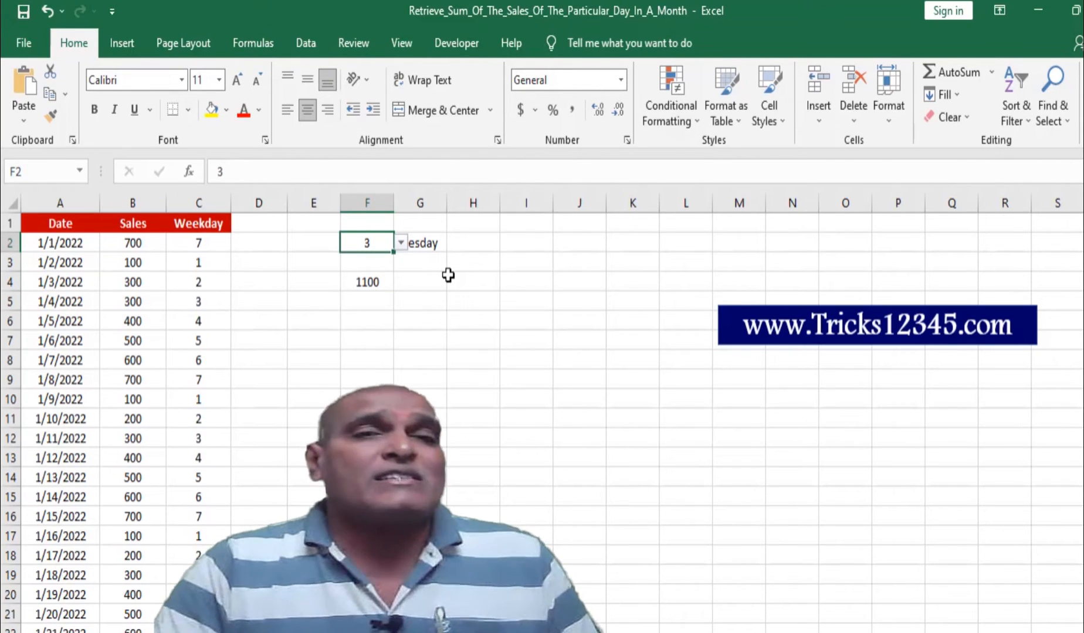
{"action": "left_click", "coordinate": [400, 244]}
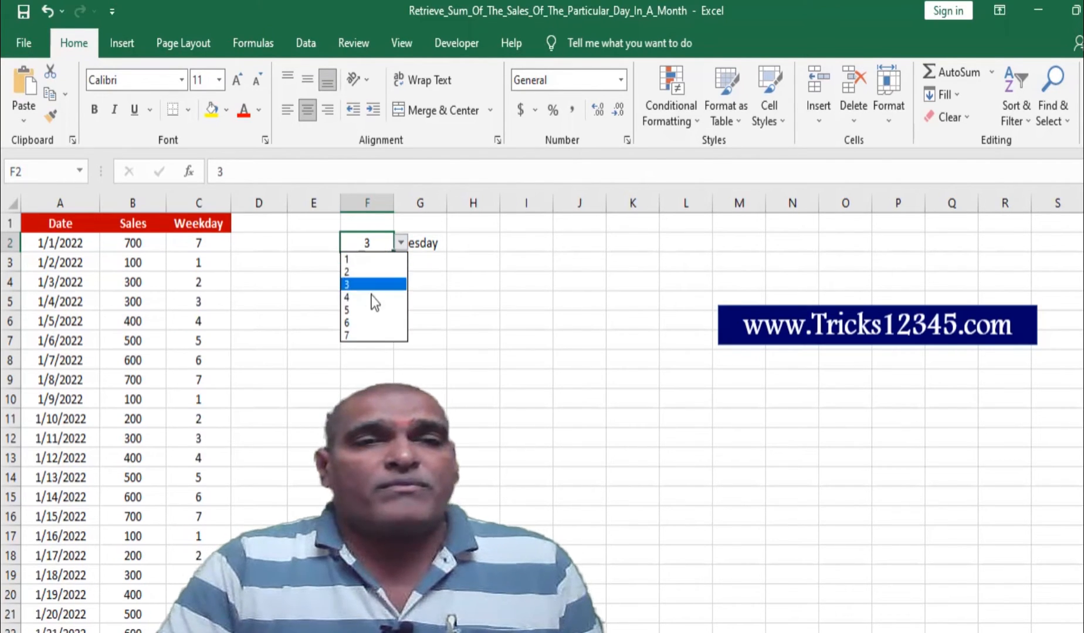
{"action": "left_click", "coordinate": [369, 309]}
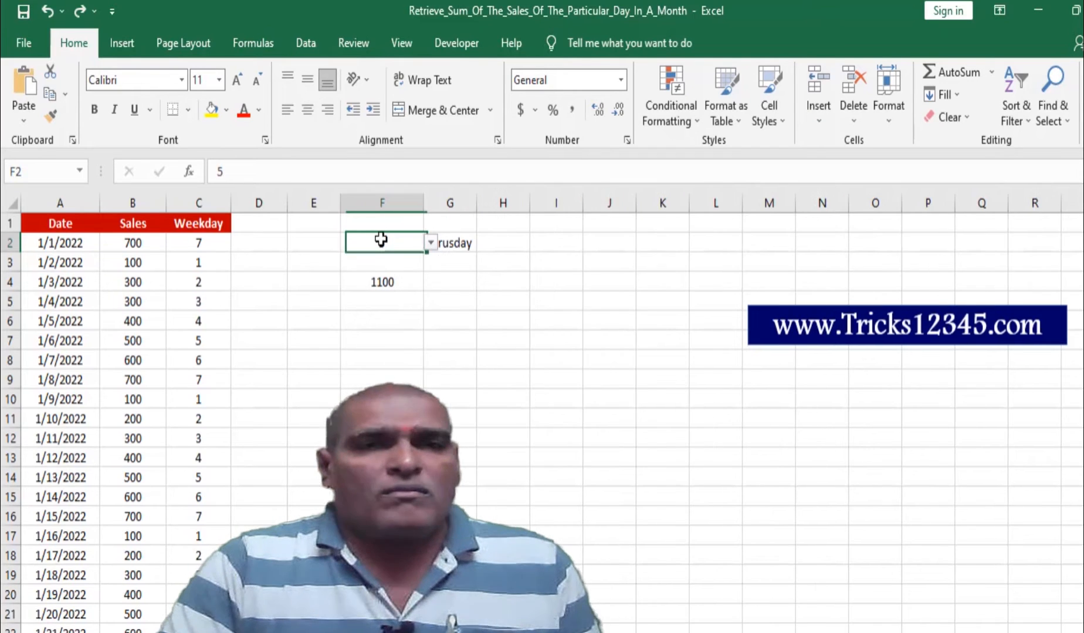
{"action": "left_click", "coordinate": [432, 243]}
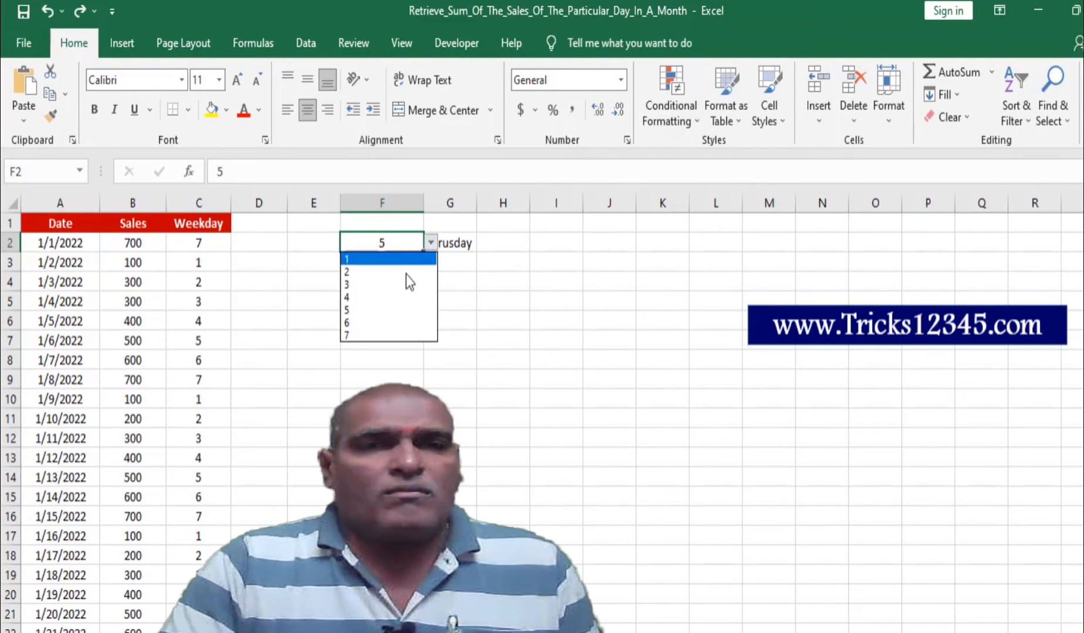
{"action": "left_click", "coordinate": [370, 333]}
{"action": "left_click", "coordinate": [450, 281]}
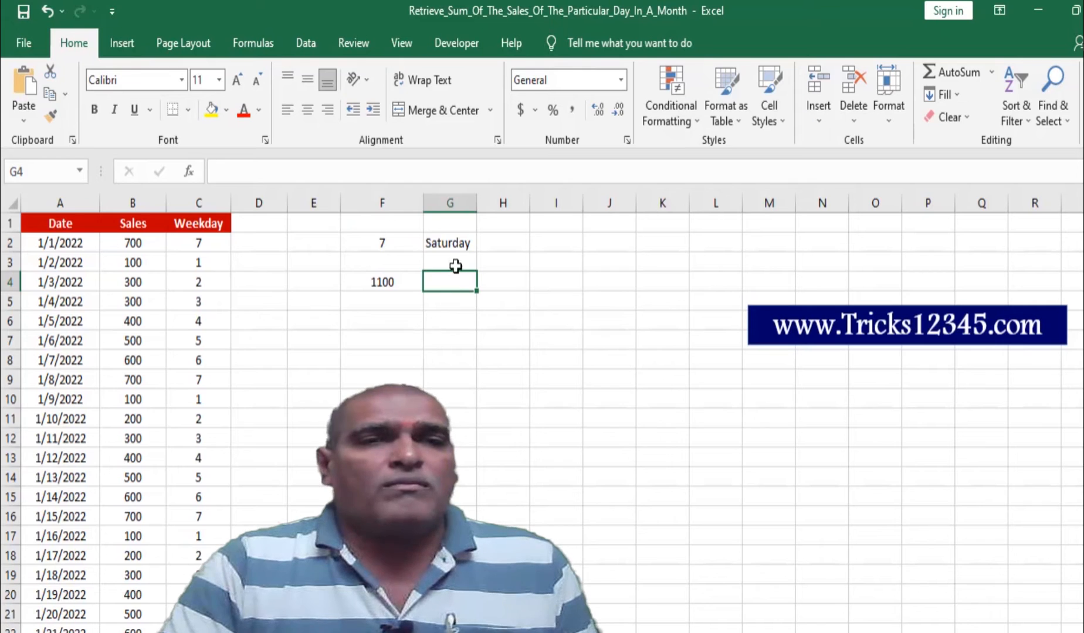
Choose 2 from the F2 drop-down list and inspect the SUMIF formula in F4 against it
{"action": "left_click", "coordinate": [410, 244]}
{"action": "left_click", "coordinate": [432, 243]}
{"action": "left_click", "coordinate": [386, 271]}
{"action": "left_click", "coordinate": [456, 283]}
{"action": "left_click", "coordinate": [395, 249]}
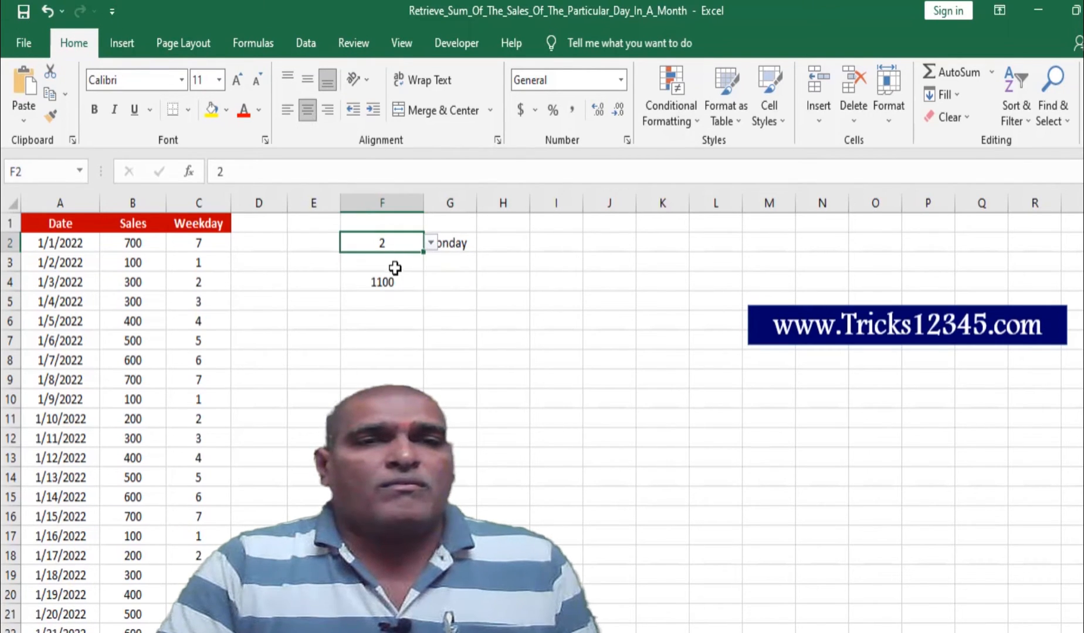
{"action": "left_click", "coordinate": [388, 285]}
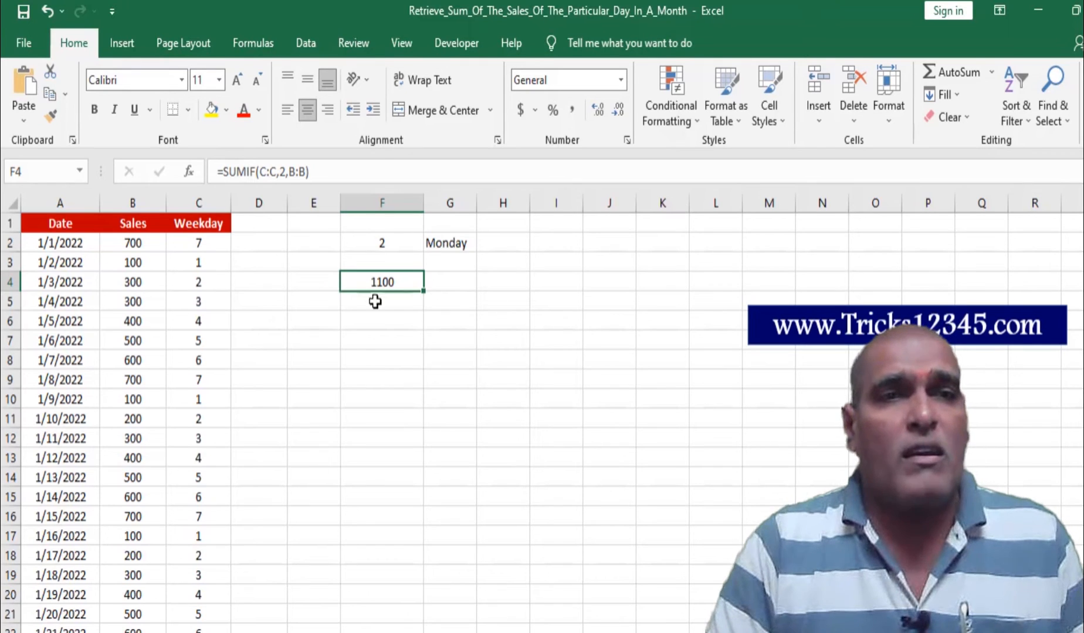
{"action": "left_click", "coordinate": [366, 243]}
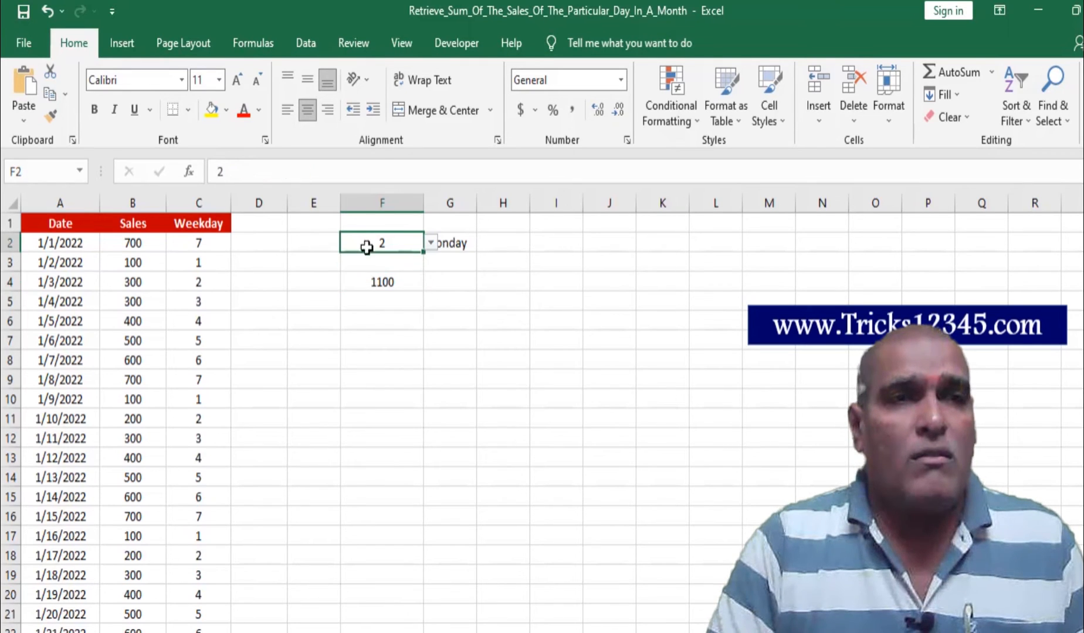
Replace the fixed criterion 2 in the F4 SUMIF formula with a reference to F2, giving =SUMIF(C:C,F2,B:B)
{"action": "left_click", "coordinate": [376, 286]}
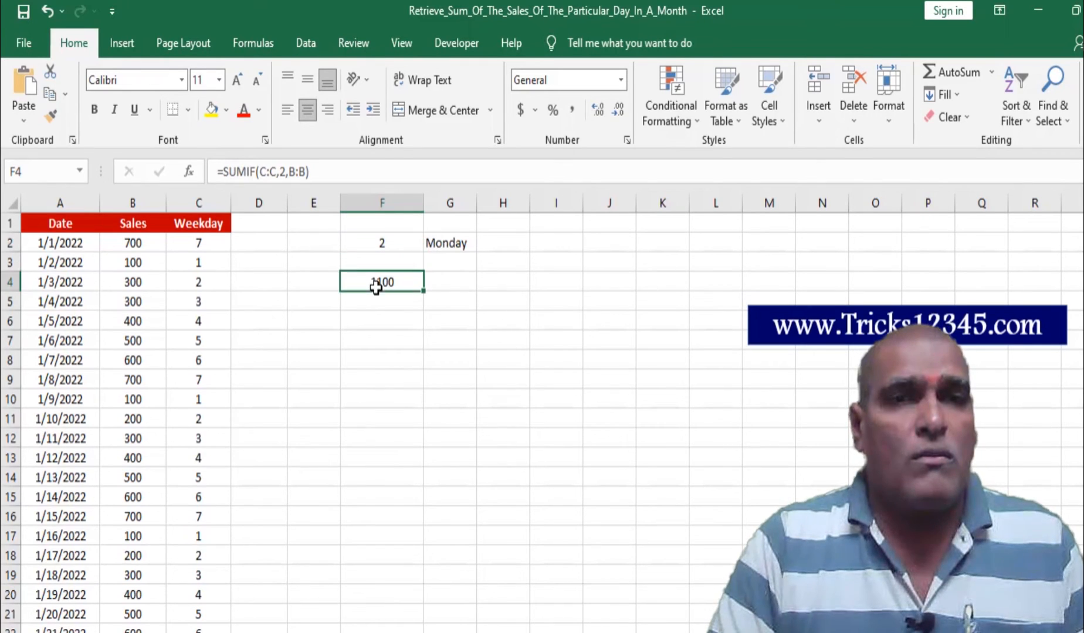
{"action": "left_click", "coordinate": [285, 172]}
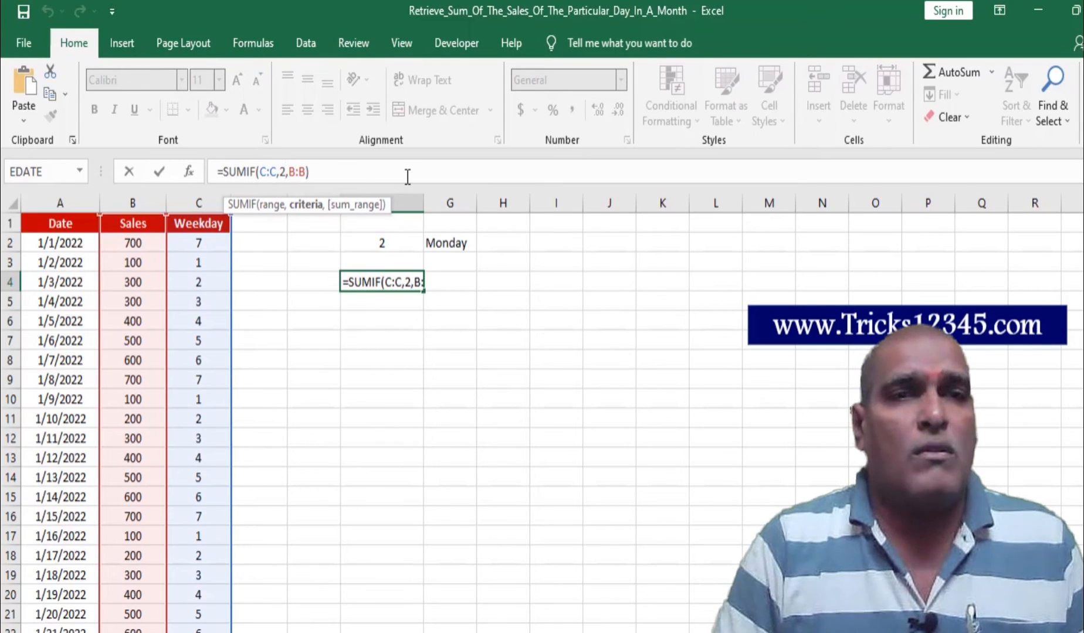
{"action": "type", "text": "F"}
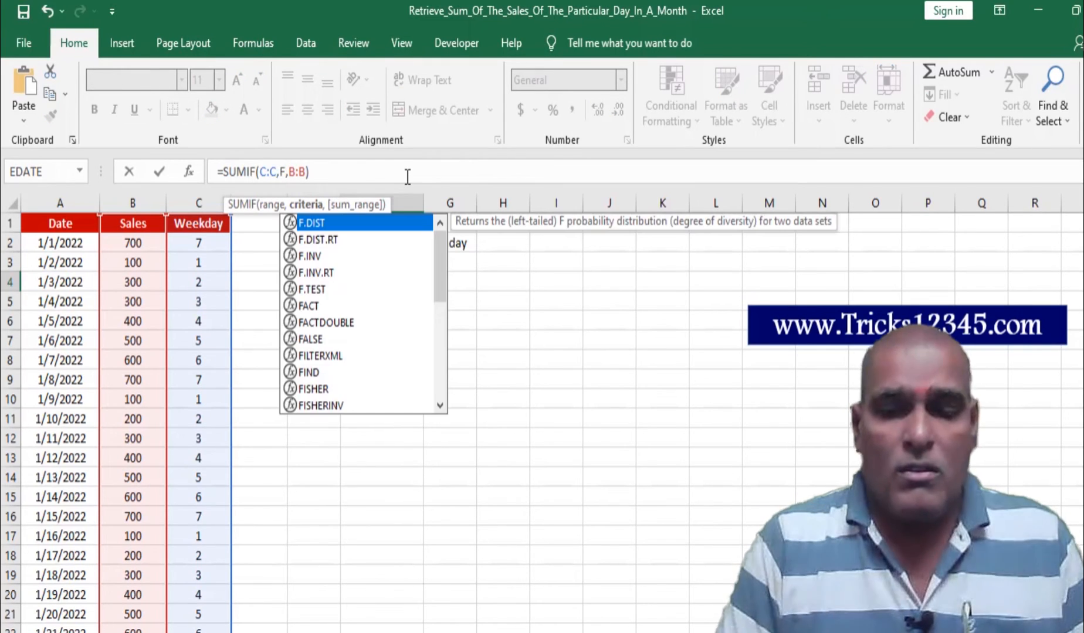
{"action": "type", "text": "2"}
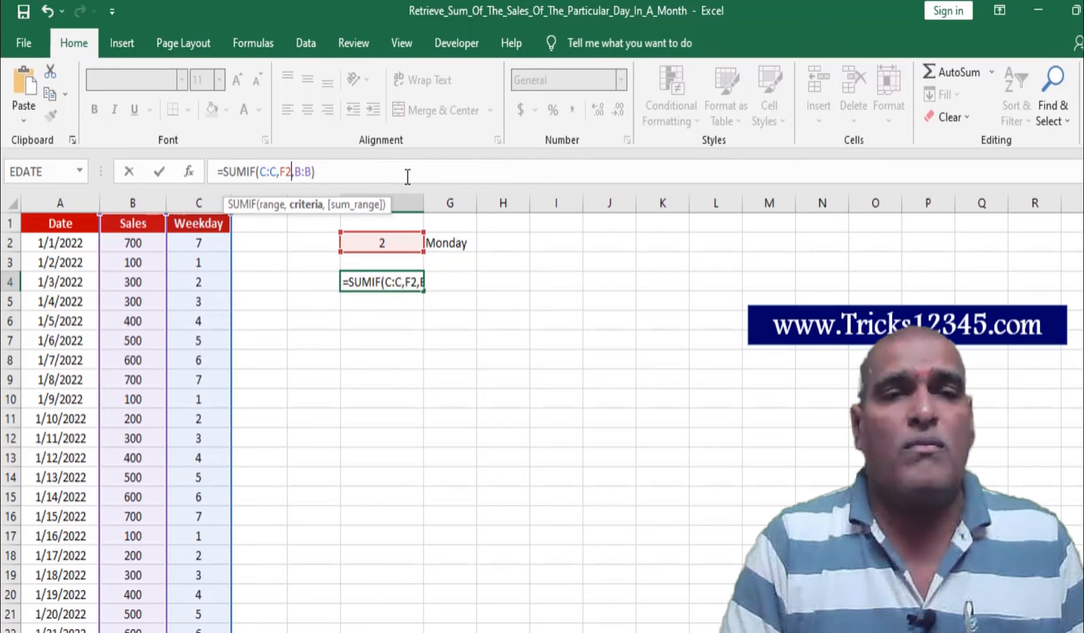
{"action": "key", "text": "Return"}
{"action": "key", "text": "Up"}
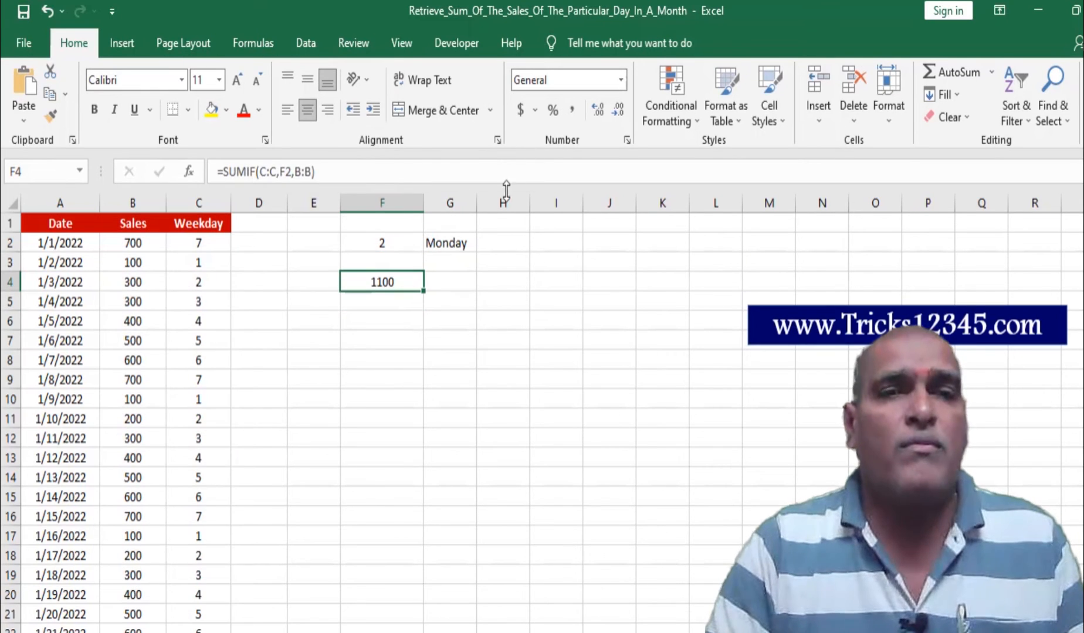
Choose 7 from the F2 drop-down list and check the day name in G2 and the sales total in F4
{"action": "left_click", "coordinate": [403, 242]}
{"action": "left_click", "coordinate": [429, 244]}
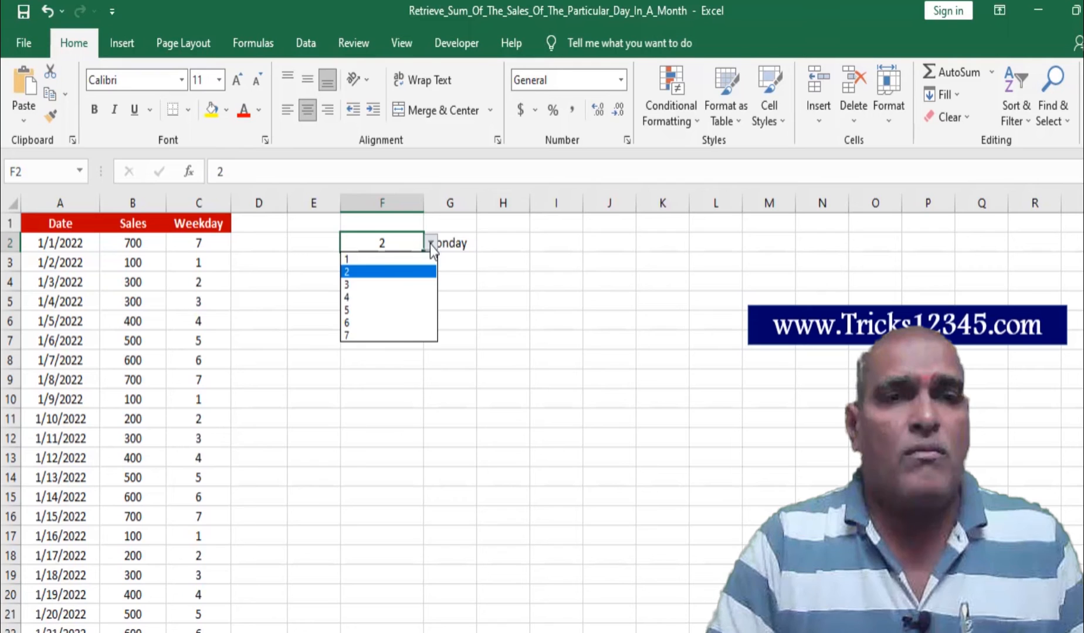
{"action": "left_click", "coordinate": [358, 335]}
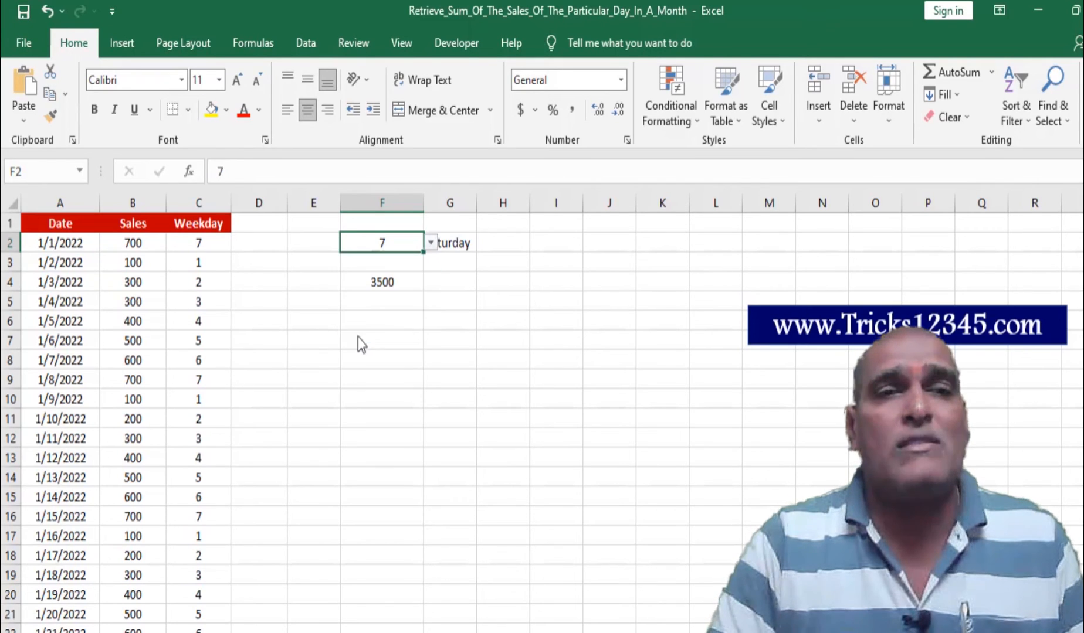
{"action": "left_click", "coordinate": [446, 298]}
{"action": "left_click", "coordinate": [447, 243]}
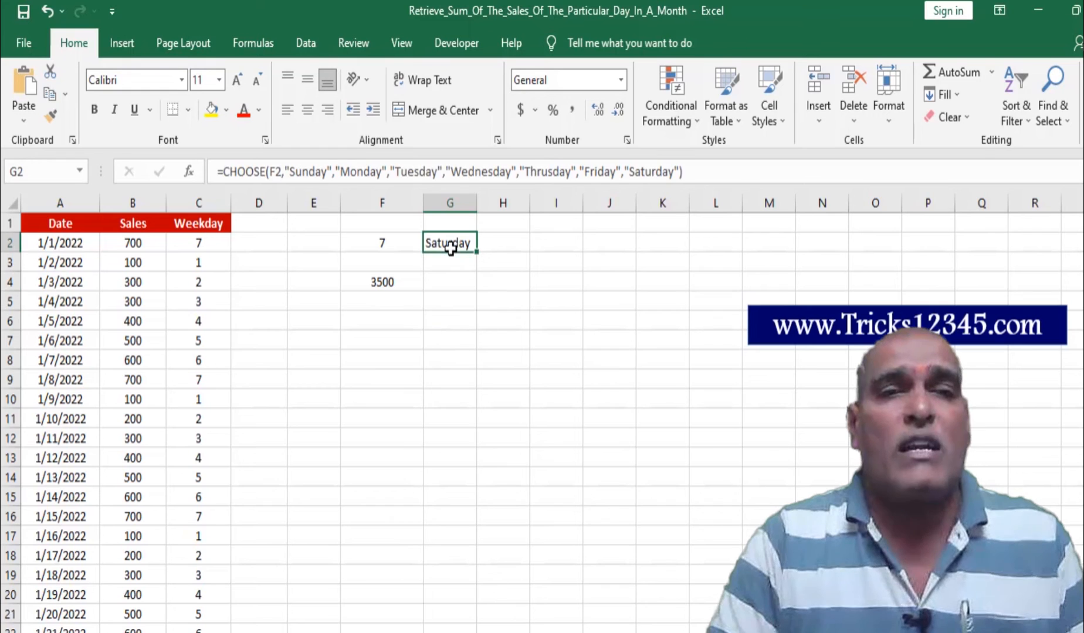
{"action": "left_click", "coordinate": [398, 284]}
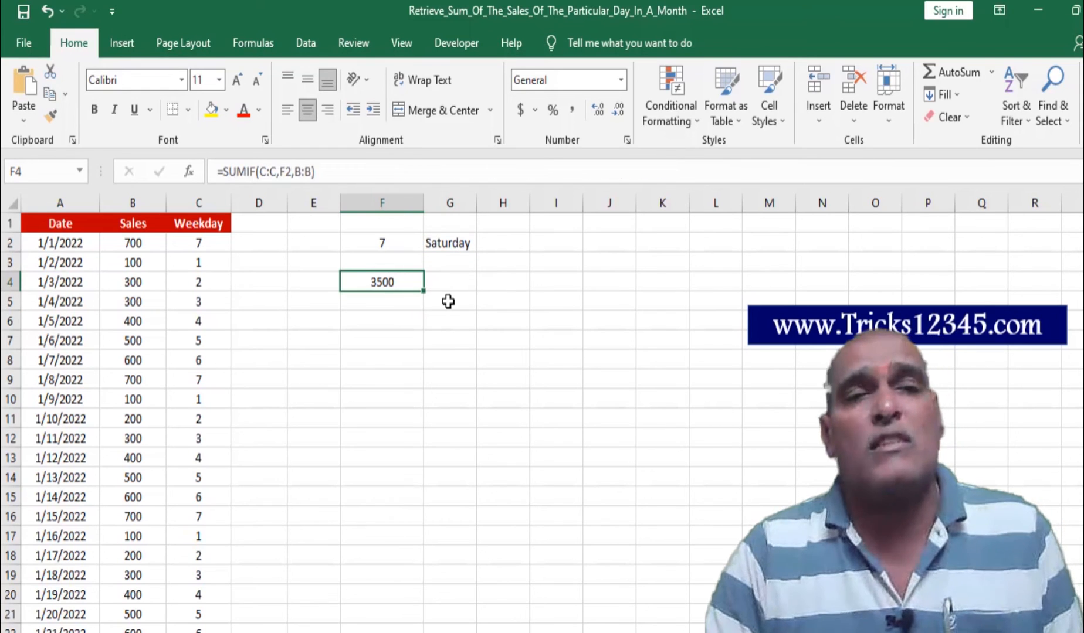